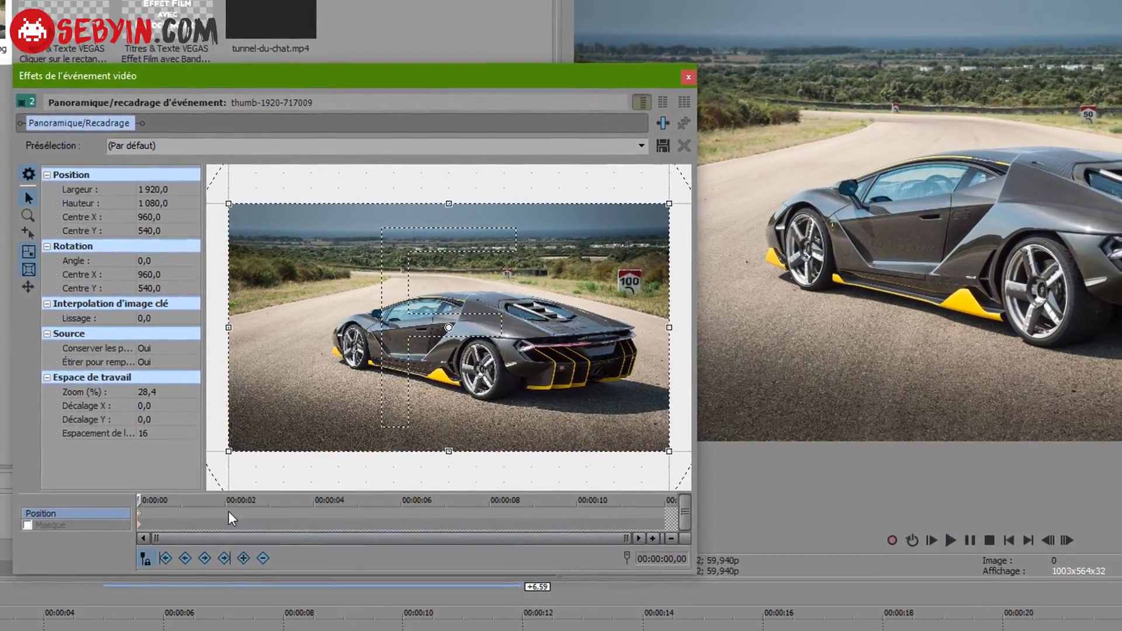
- Add a pan/crop keyframe at 2 seconds that zooms in on the car with a 1,393.5 by 783.8 frame
{"action": "left_click", "coordinate": [217, 535]}
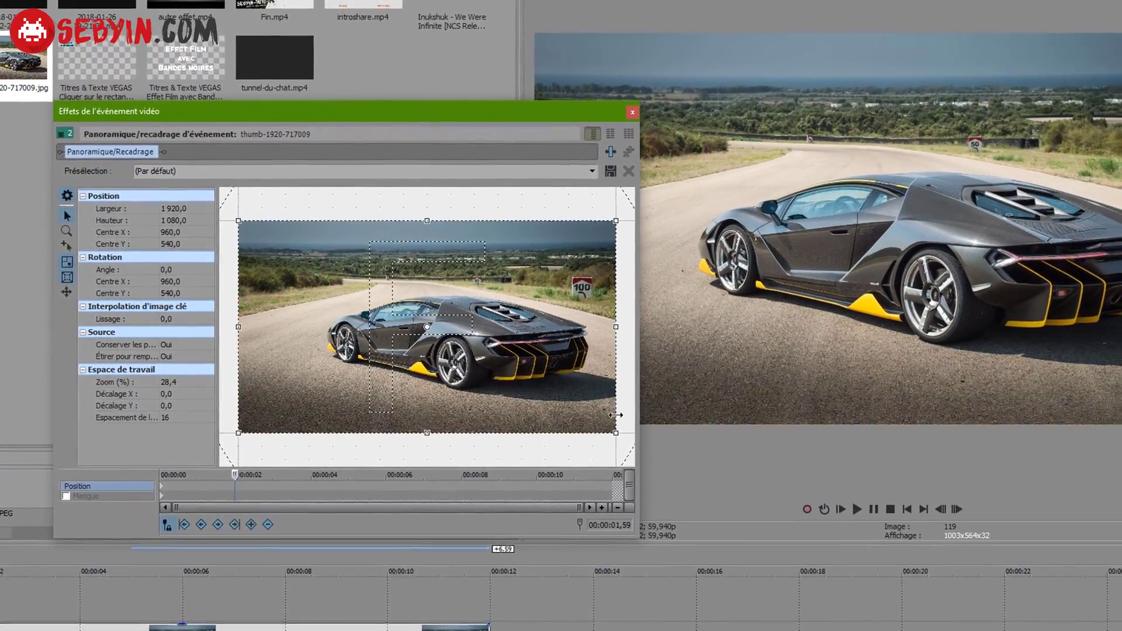
{"action": "left_click_drag", "start_coordinate": [632, 439], "coordinate": [577, 408]}
{"action": "left_click_drag", "start_coordinate": [503, 388], "coordinate": [551, 380]}
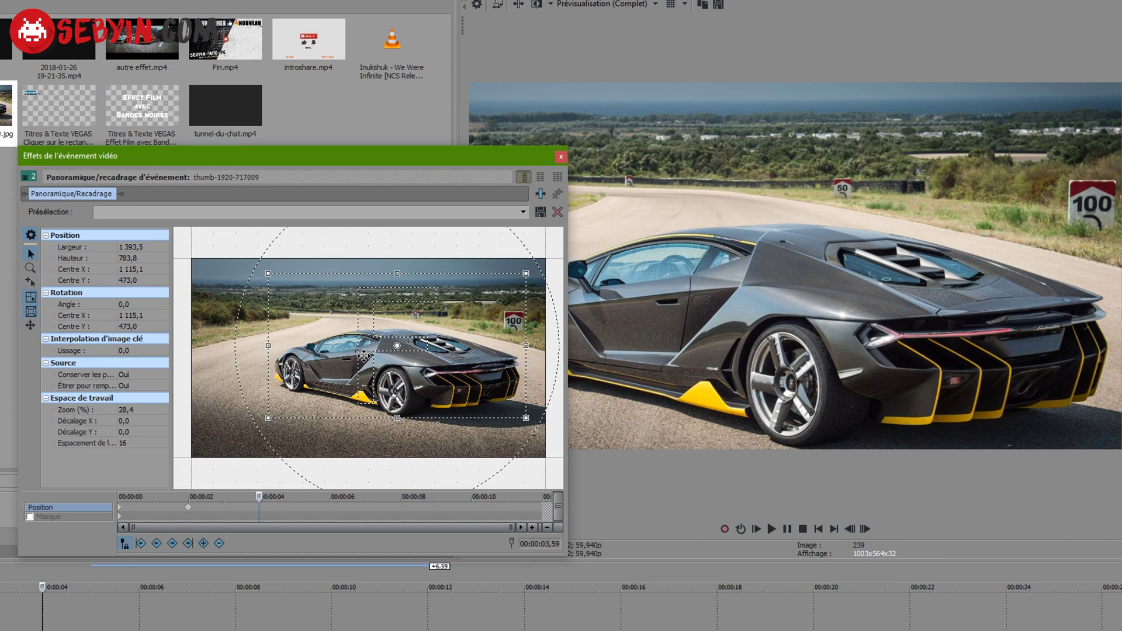
- Restore the full frame in a keyframe at 4 seconds and zoom in on the car again at 6 seconds
{"action": "right_click", "coordinate": [363, 356]}
{"action": "left_click", "coordinate": [393, 365]}
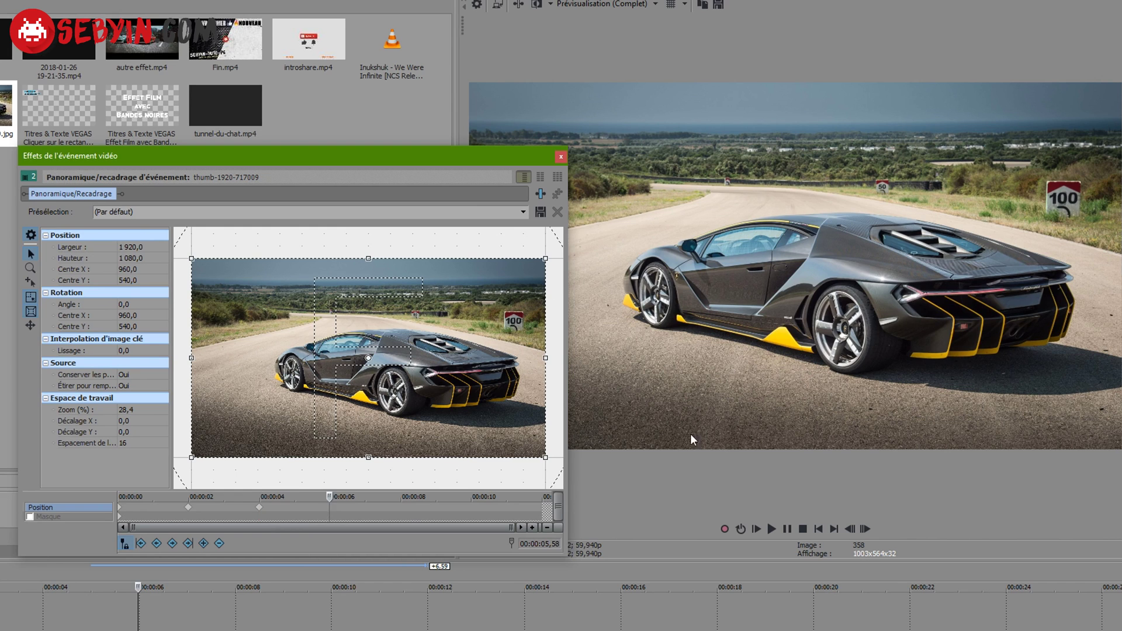
{"action": "left_click_drag", "start_coordinate": [545, 458], "coordinate": [501, 416]}
- Shift the 2-second keyframe's framing down to centre 1,122.2 by 582.3, and check the 6-second keyframe
{"action": "left_click", "coordinate": [188, 507]}
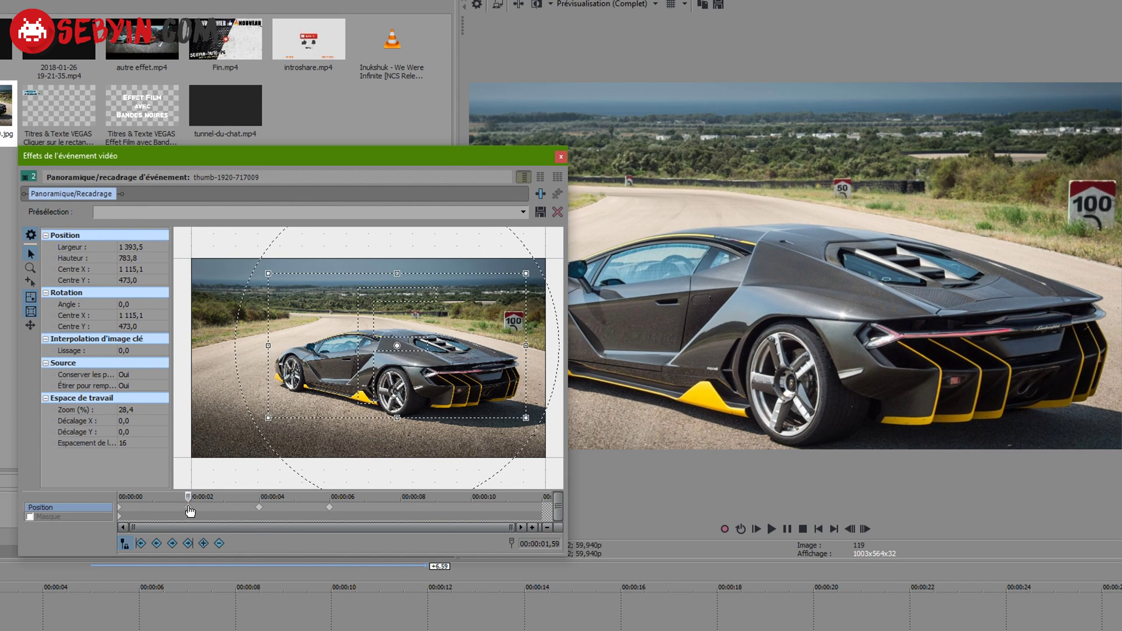
{"action": "left_click_drag", "start_coordinate": [454, 368], "coordinate": [447, 389]}
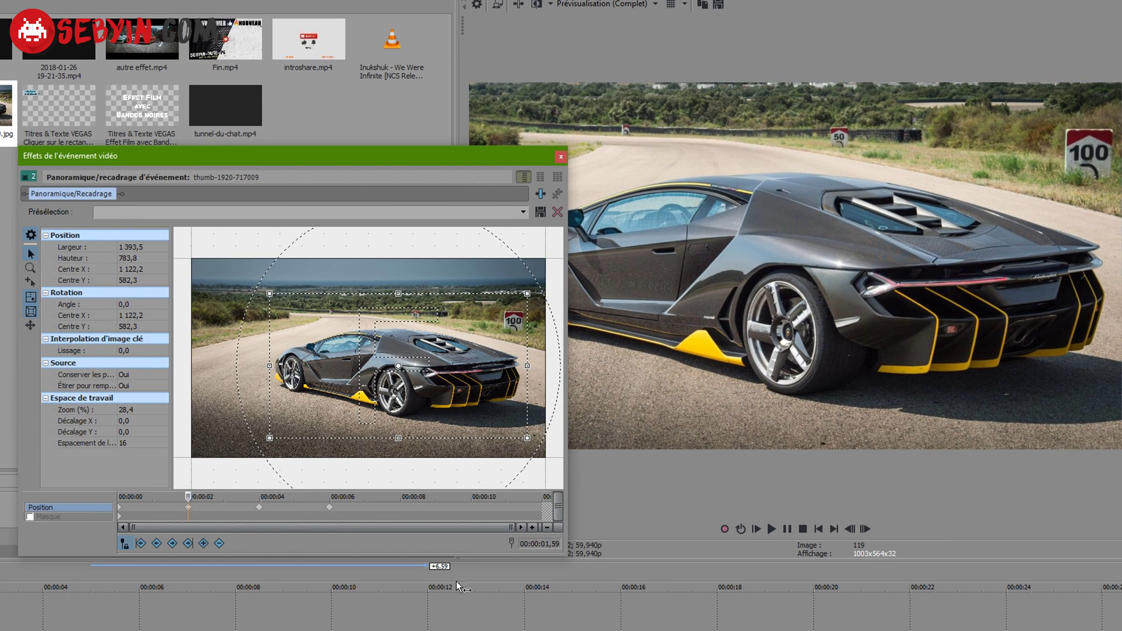
{"action": "left_click", "coordinate": [329, 508]}
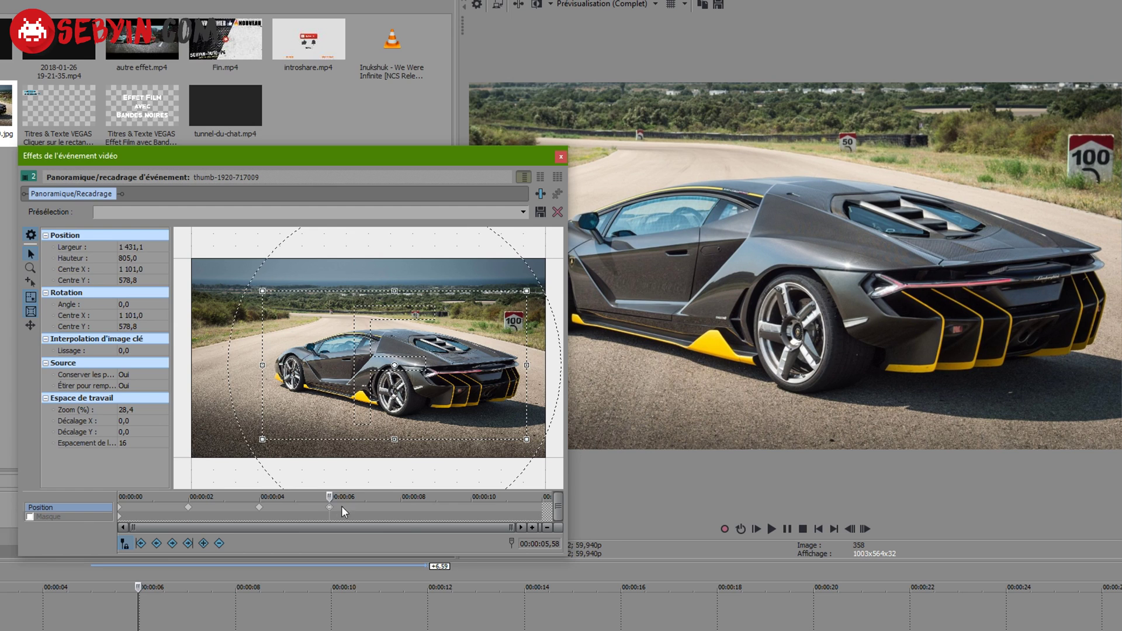
- Add a keyframe at 8 seconds and one at 10 seconds that zooms in with a 1,393.5 by 783.8 frame
{"action": "double_click", "coordinate": [402, 507]}
{"action": "left_click", "coordinate": [471, 507]}
{"action": "left_click_drag", "start_coordinate": [545, 458], "coordinate": [419, 418]}
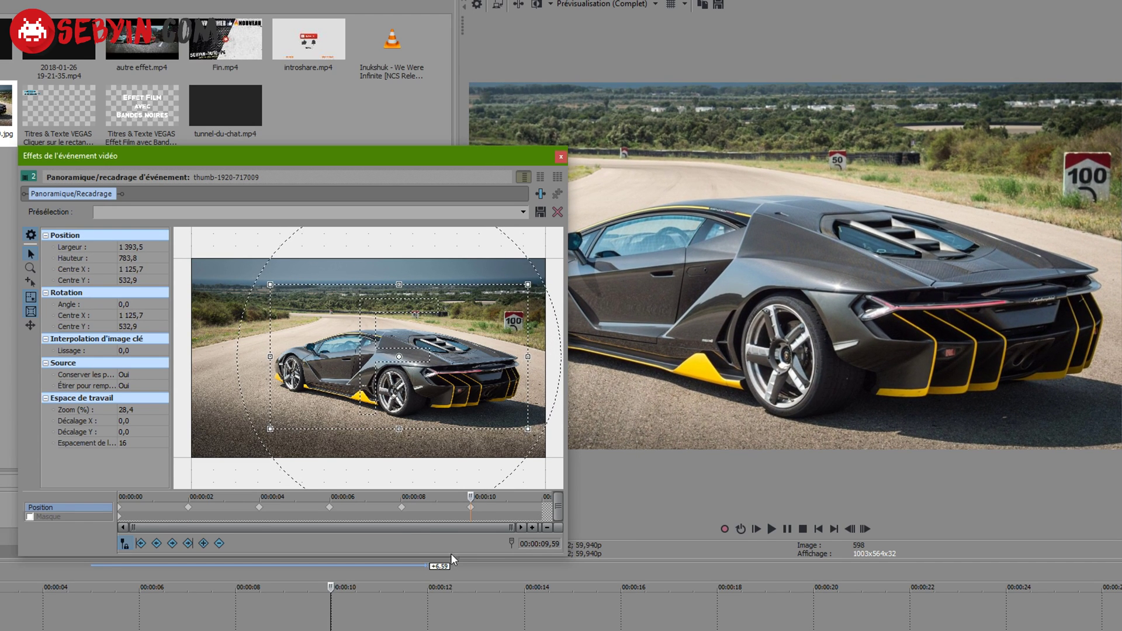
- Restore the full frame at the clip's 12-second end and play back the pan/crop animation
{"action": "left_click", "coordinate": [542, 508]}
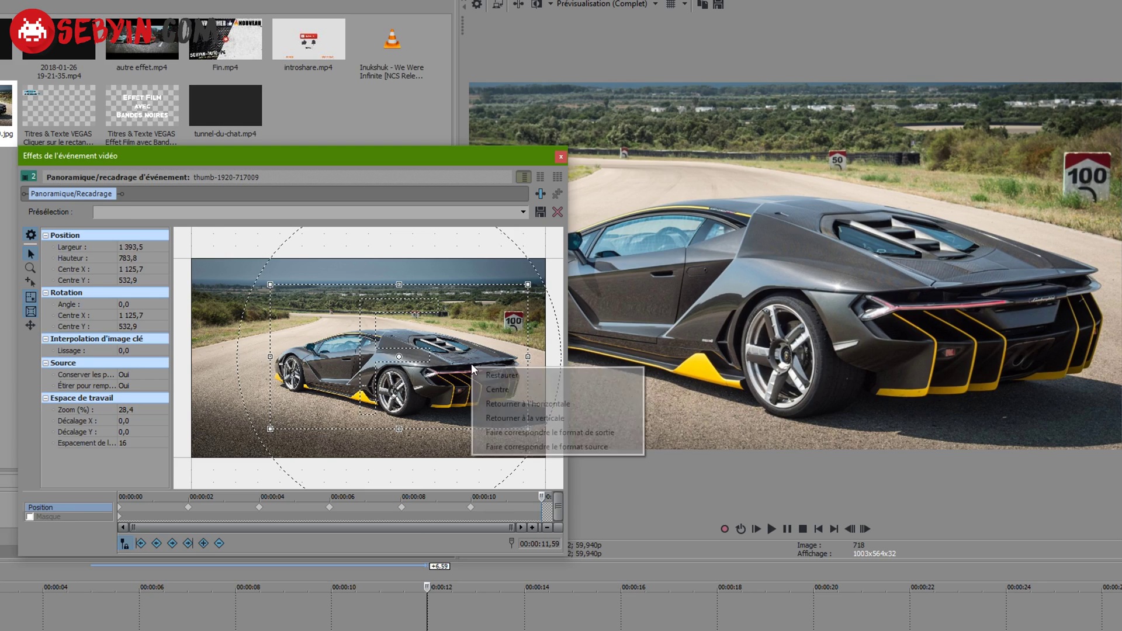
{"action": "left_click", "coordinate": [560, 156]}
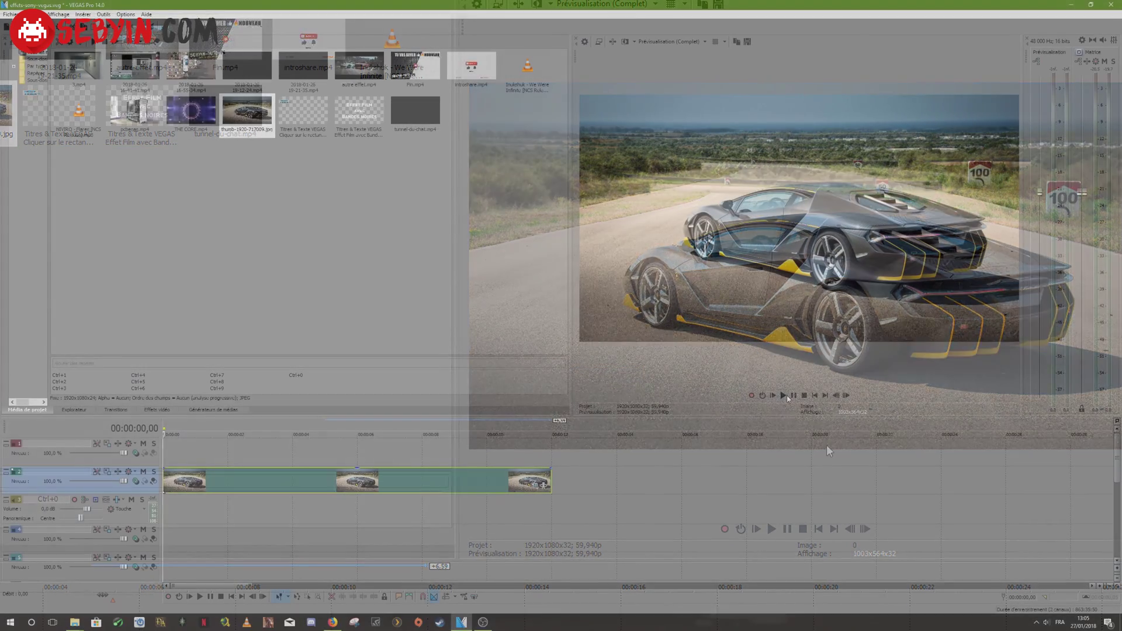
{"action": "left_click", "coordinate": [772, 529]}
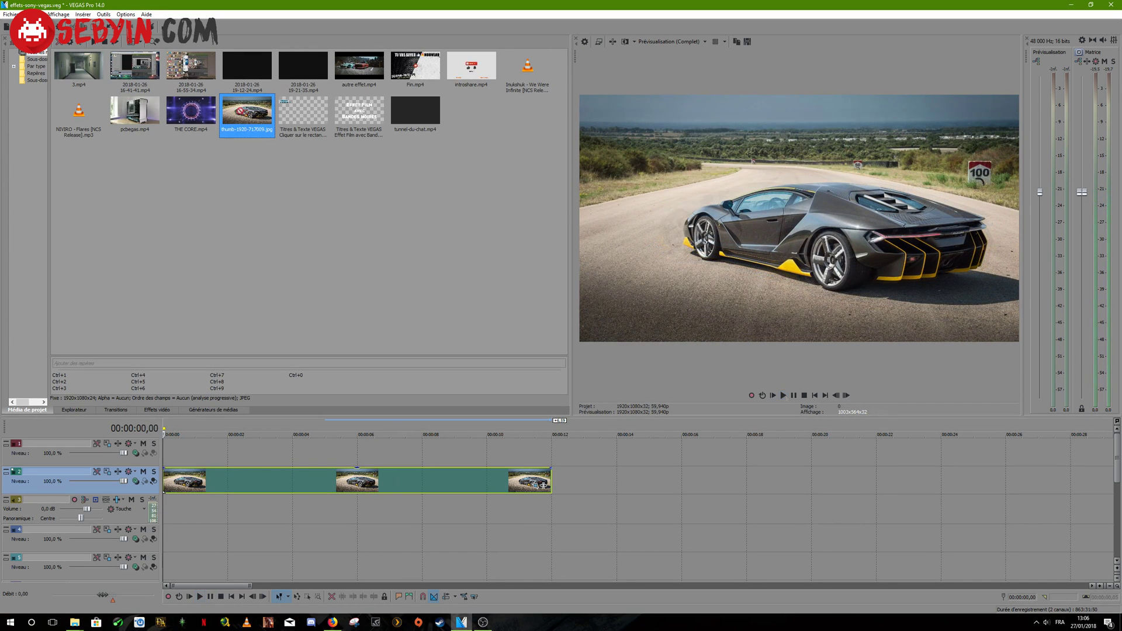
- Place a second copy of the car image on the same track, directly against the first clip's end at 12 seconds
{"action": "left_click_drag", "start_coordinate": [543, 485], "coordinate": [555, 482]}
{"action": "left_click", "coordinate": [551, 480]}
{"action": "scroll", "coordinate": [552, 514], "scroll_direction": "up", "scroll_amount": 3}
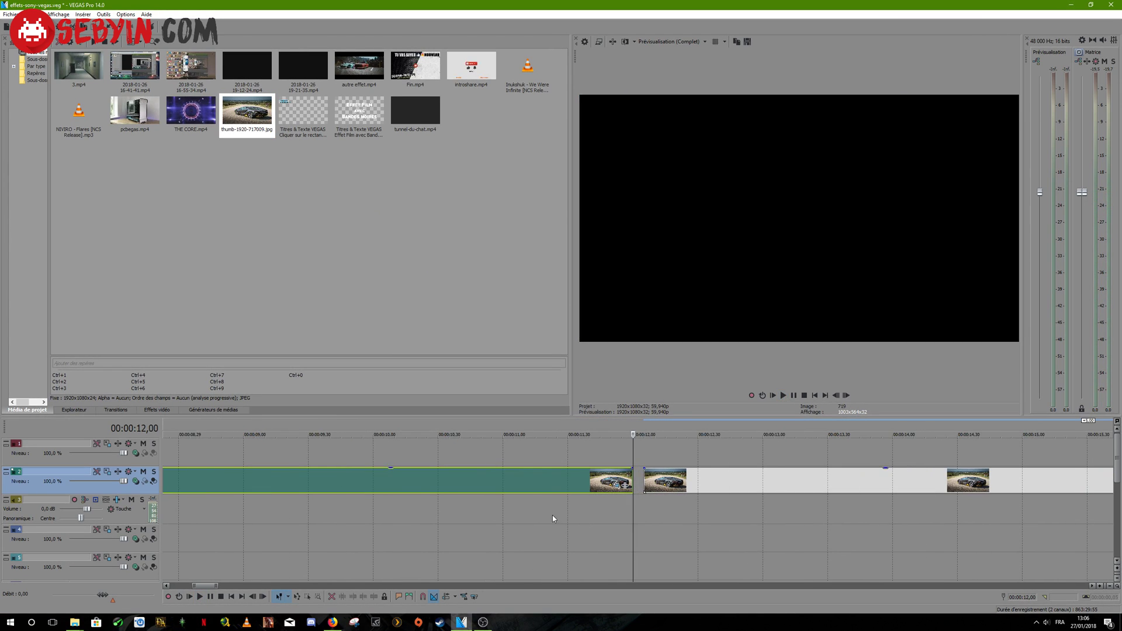
{"action": "left_click_drag", "start_coordinate": [660, 482], "coordinate": [650, 481]}
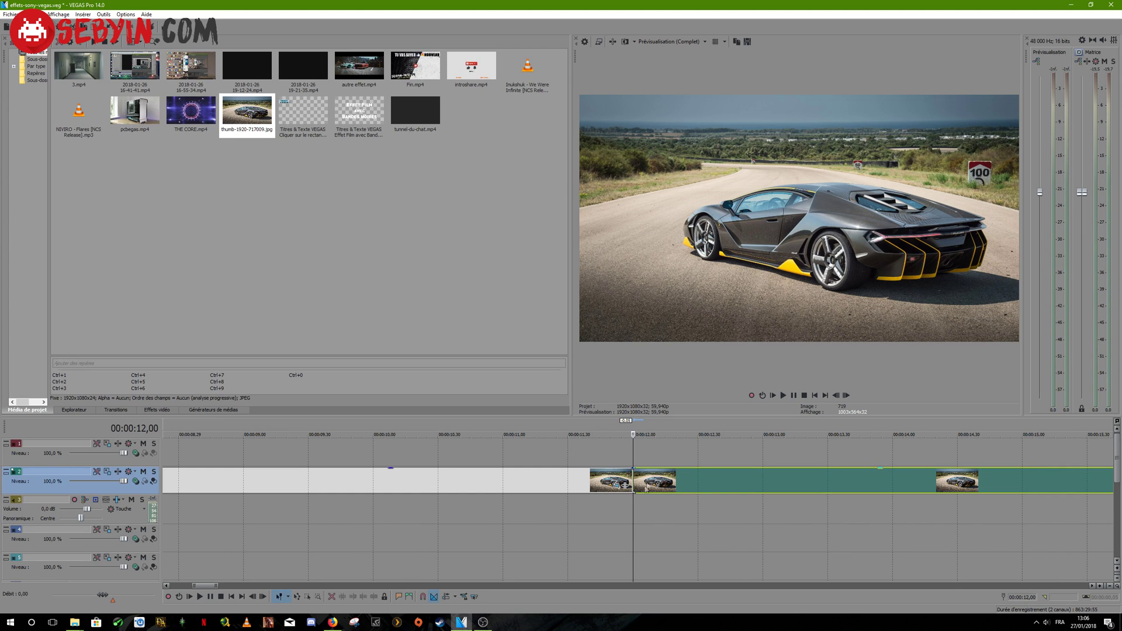
{"action": "scroll", "coordinate": [678, 482], "scroll_direction": "down", "scroll_amount": 2}
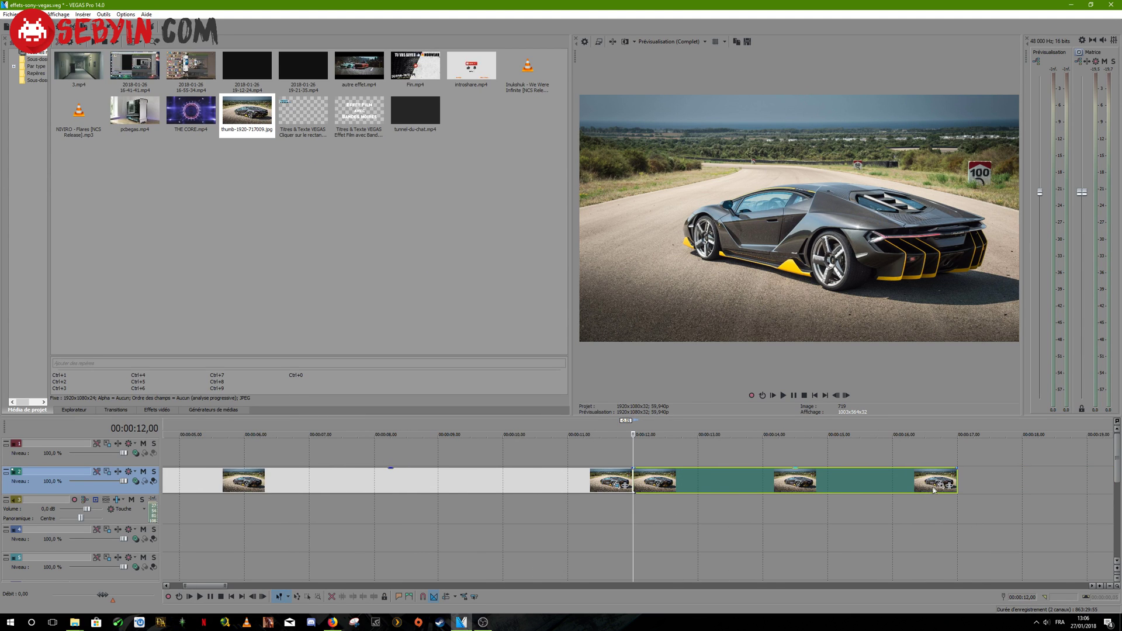
- In the second clip's pan/crop, add a 2-second keyframe with a 1,453.8 by 817.8 frame centred at 1,097.5 by 550.6
{"action": "left_click", "coordinate": [939, 485]}
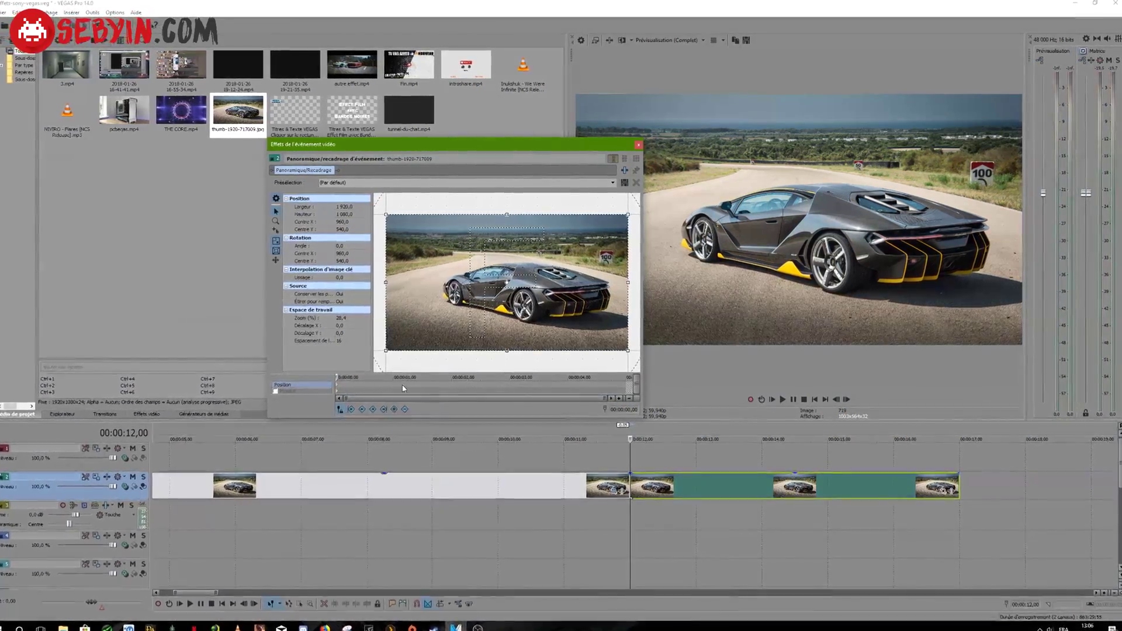
{"action": "left_click", "coordinate": [442, 395]}
{"action": "left_click_drag", "start_coordinate": [612, 373], "coordinate": [540, 352]}
{"action": "left_click_drag", "start_coordinate": [473, 319], "coordinate": [511, 324]}
{"action": "left_click_drag", "start_coordinate": [561, 374], "coordinate": [587, 388]}
{"action": "left_click_drag", "start_coordinate": [442, 317], "coordinate": [426, 305]}
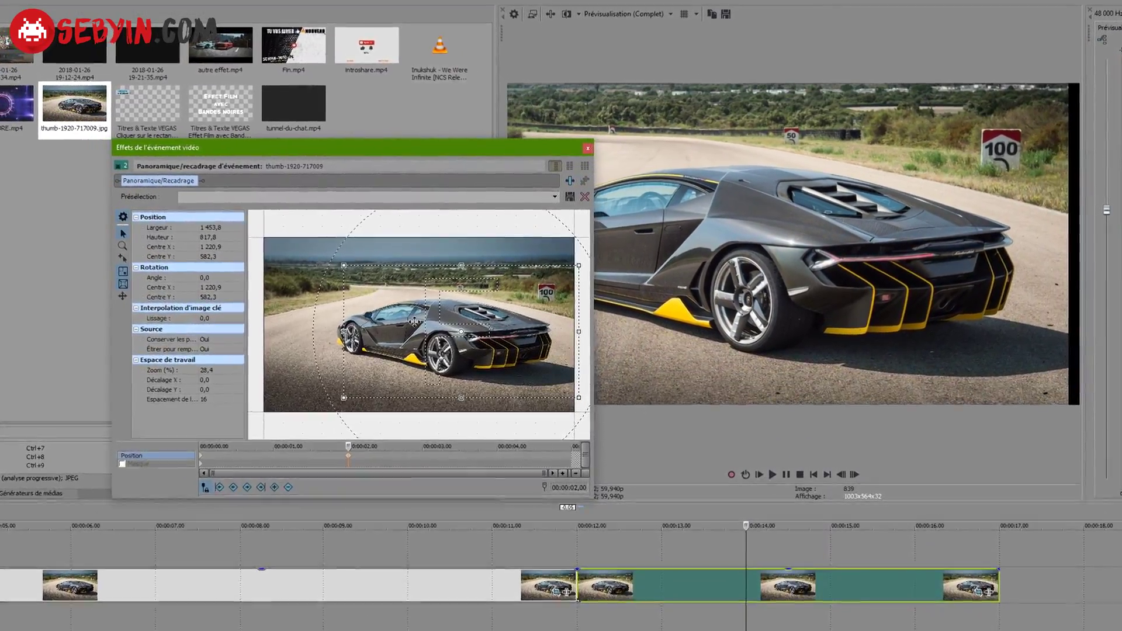
{"action": "left_click_drag", "start_coordinate": [501, 359], "coordinate": [497, 366]}
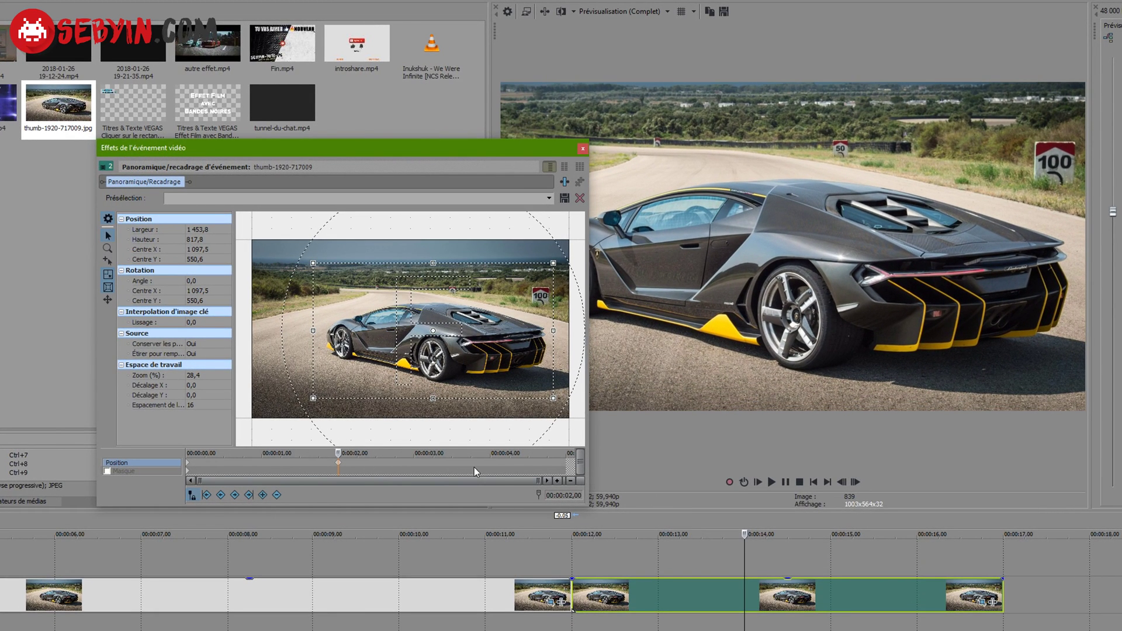
- Keyframe an 847.4 by 476.6 close-up of the car's rear at 4 seconds and pan it to centre 850.7 by 599.9 at the clip's end
{"action": "left_click", "coordinate": [491, 468]}
{"action": "left_click_drag", "start_coordinate": [553, 398], "coordinate": [519, 357]}
{"action": "left_click_drag", "start_coordinate": [507, 481], "coordinate": [549, 481]}
{"action": "left_click", "coordinate": [518, 454]}
{"action": "left_click_drag", "start_coordinate": [479, 359], "coordinate": [400, 355]}
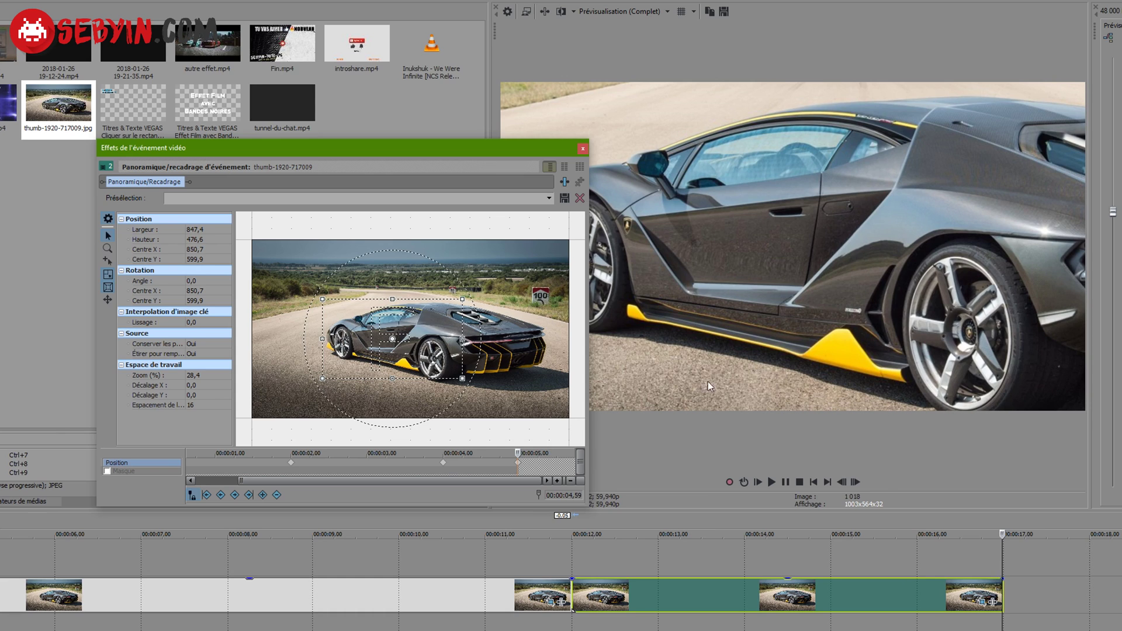
- Extend the second clip to 8 seconds, move its last close-up keyframe to 6 seconds and go to the clip's end
{"action": "left_click_drag", "start_coordinate": [1002, 593], "coordinate": [1090, 588]}
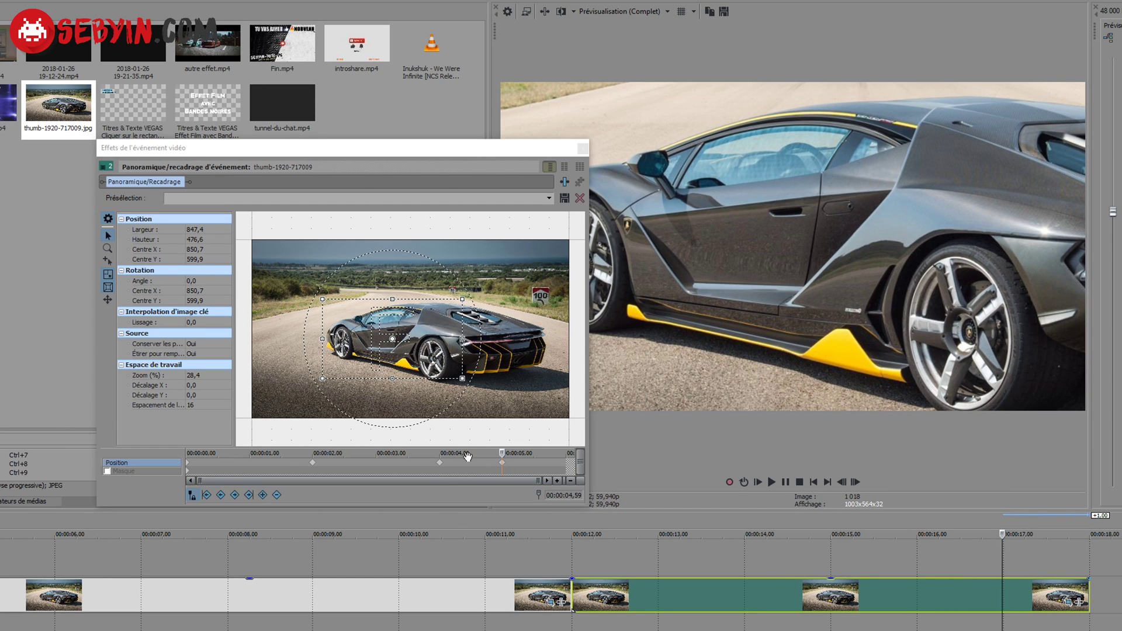
{"action": "left_click", "coordinate": [439, 463]}
{"action": "left_click_drag", "start_coordinate": [449, 481], "coordinate": [485, 476]}
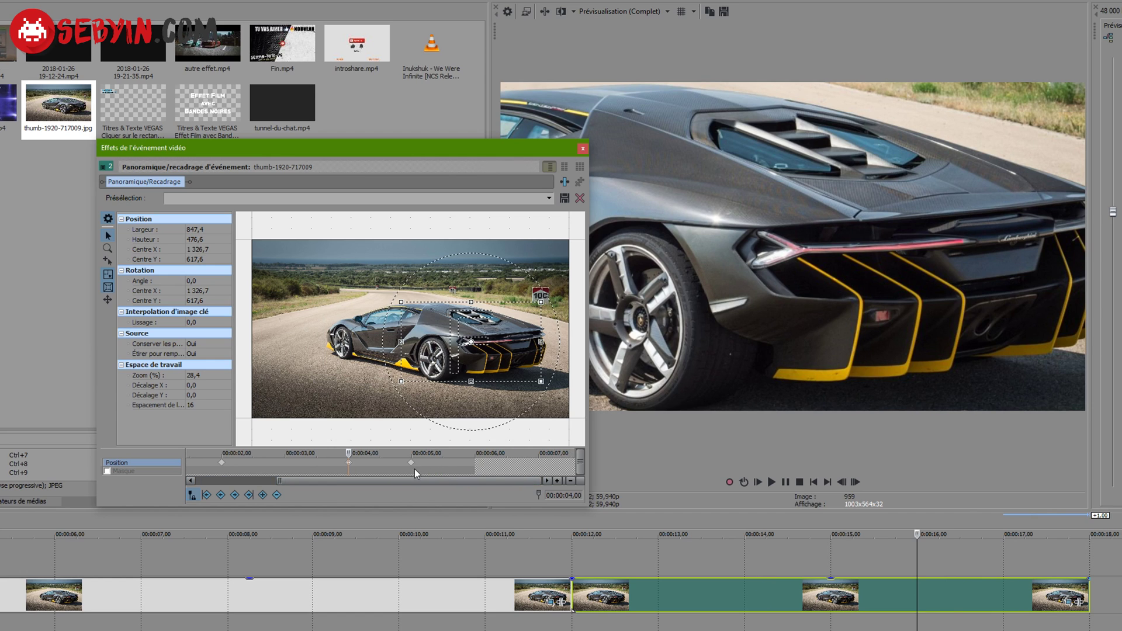
{"action": "left_click_drag", "start_coordinate": [1087, 588], "coordinate": [1121, 588]}
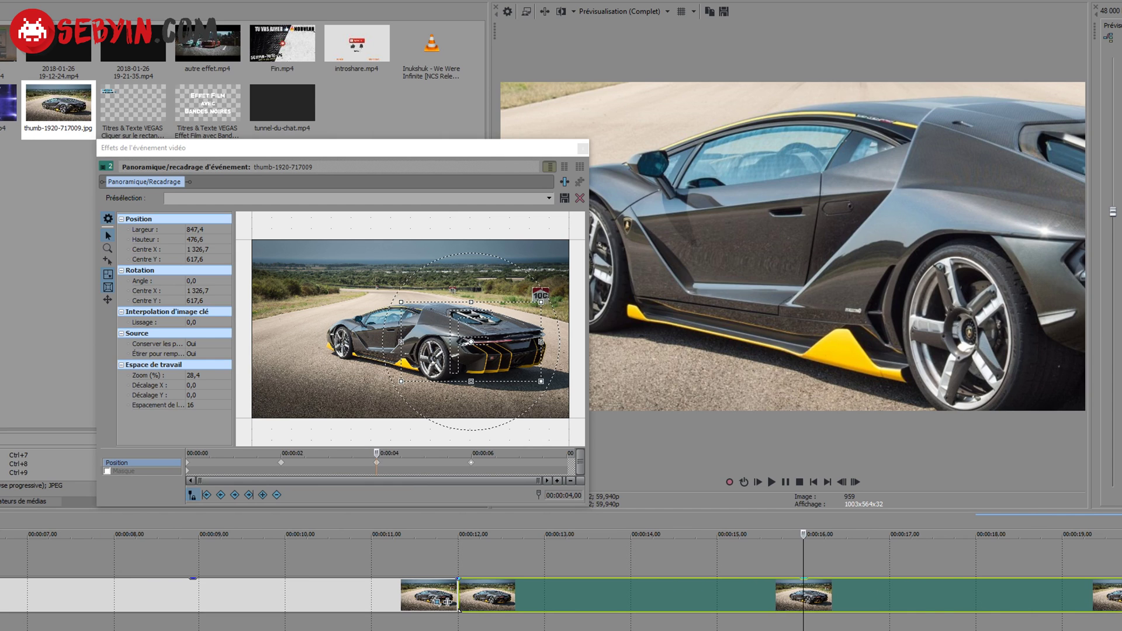
{"action": "left_click", "coordinate": [470, 463]}
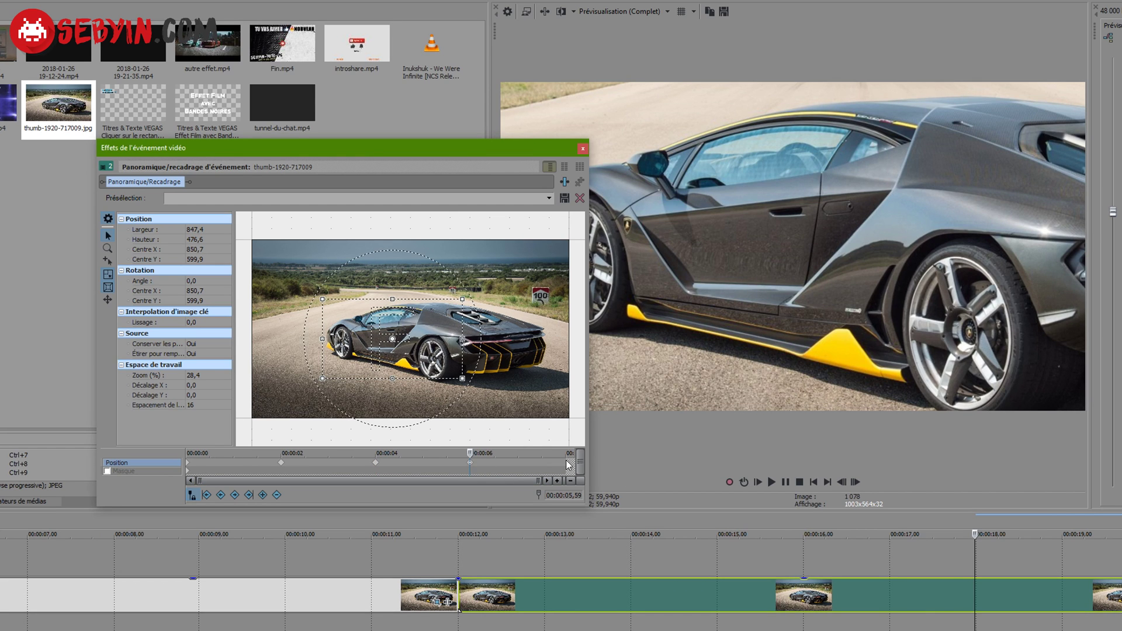
{"action": "left_click", "coordinate": [568, 466]}
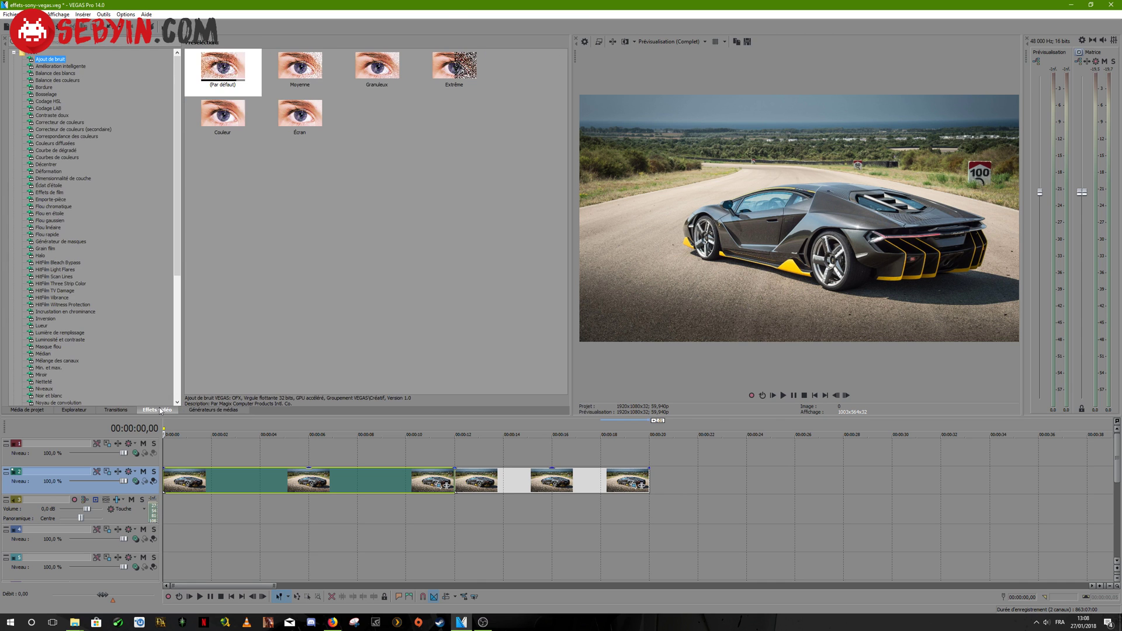
- Set the project's stereoscopic 3D mode to Anaglyphique (rouge/cyan) and apply it
{"action": "left_click", "coordinate": [598, 42]}
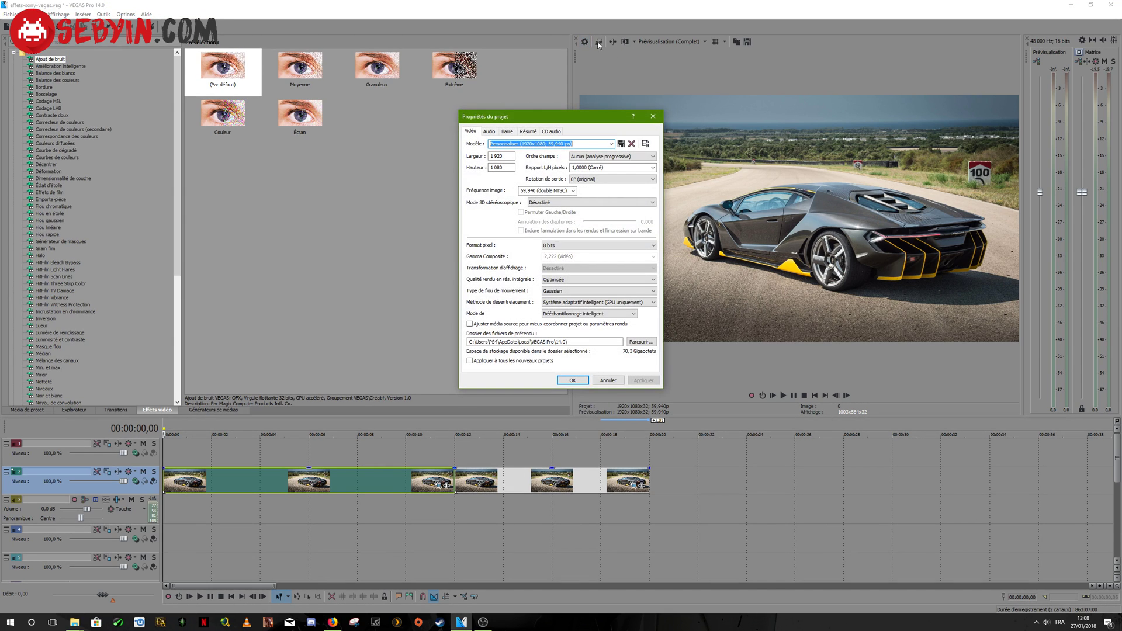
{"action": "left_click", "coordinate": [561, 202]}
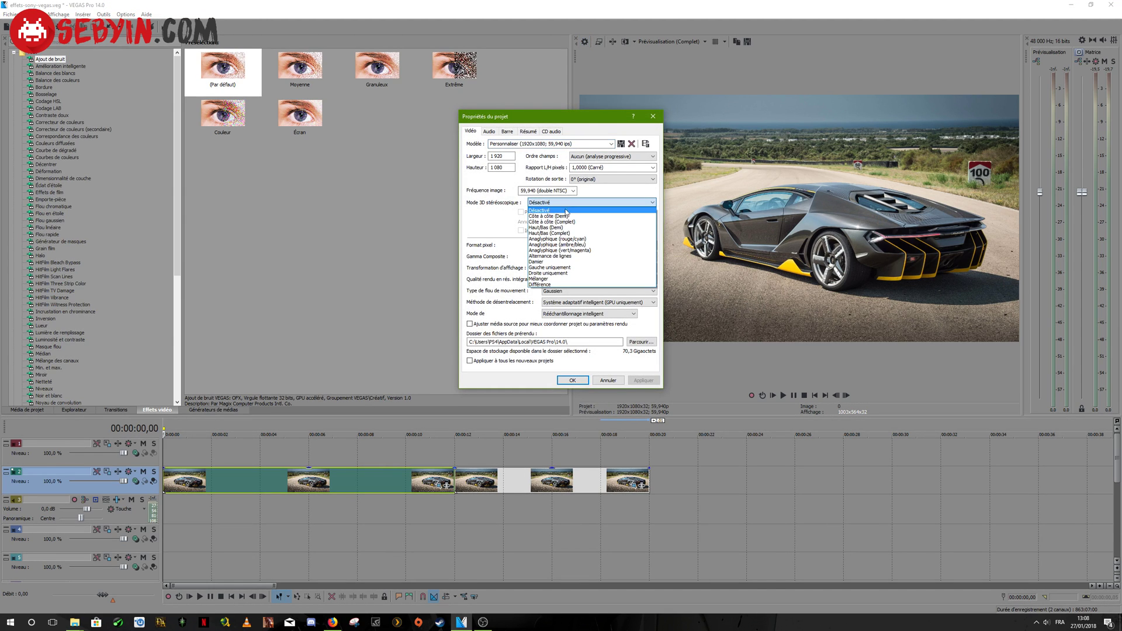
{"action": "left_click", "coordinate": [578, 257]}
{"action": "left_click", "coordinate": [644, 381]}
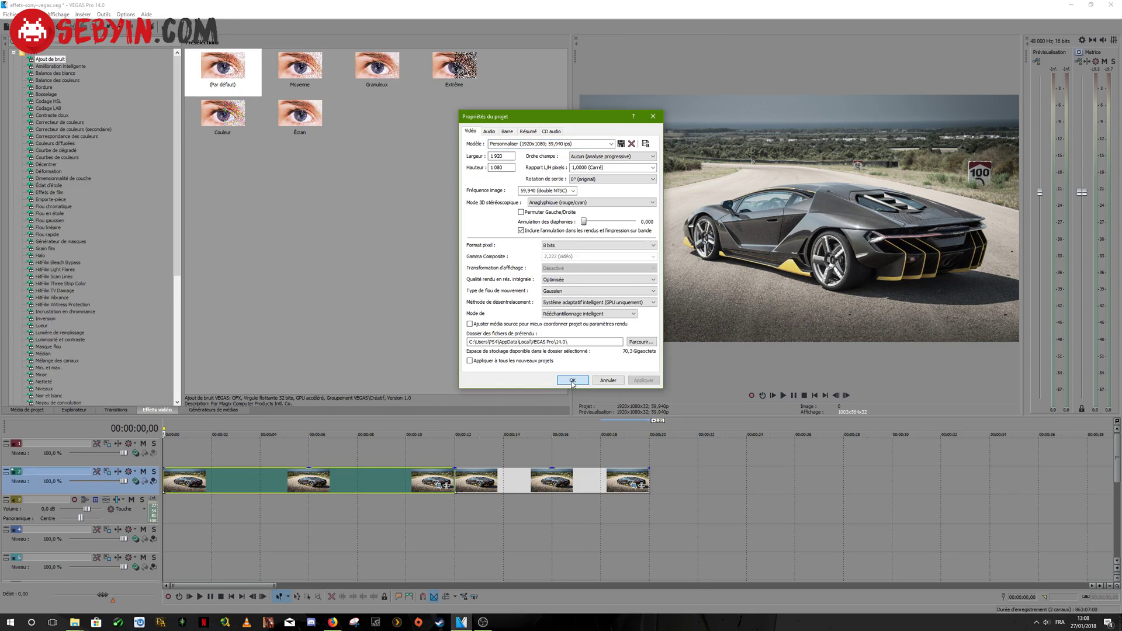
{"action": "left_click", "coordinate": [572, 380]}
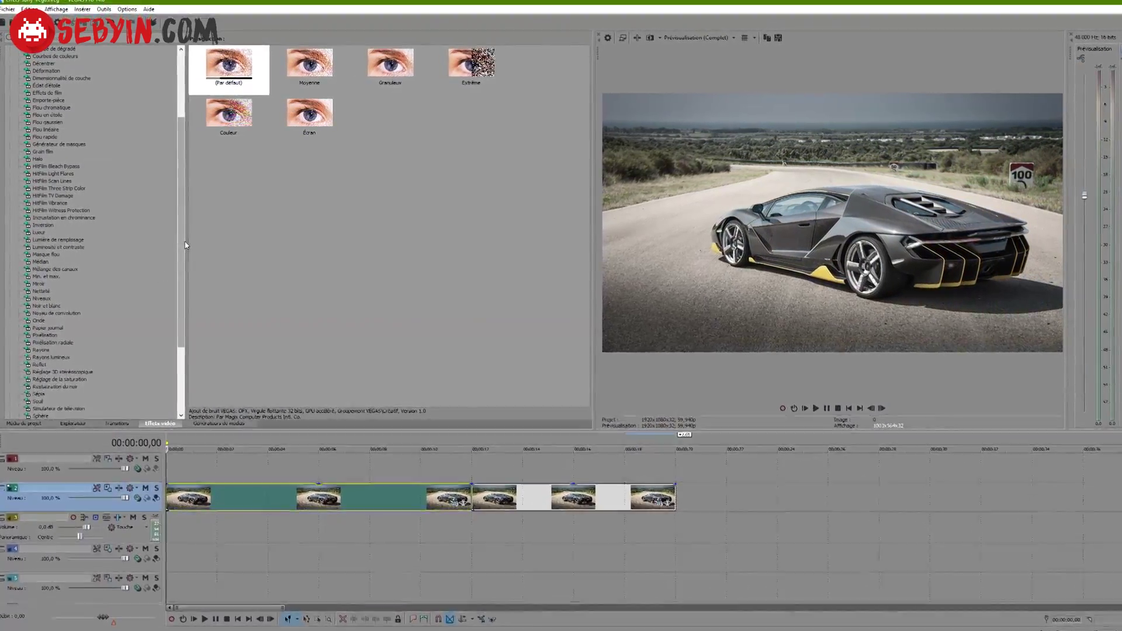
- Apply the default Réglage de la saturation effect to the first clip and raise its Faible value
{"action": "scroll", "coordinate": [55, 287], "scroll_direction": "down", "scroll_amount": 8}
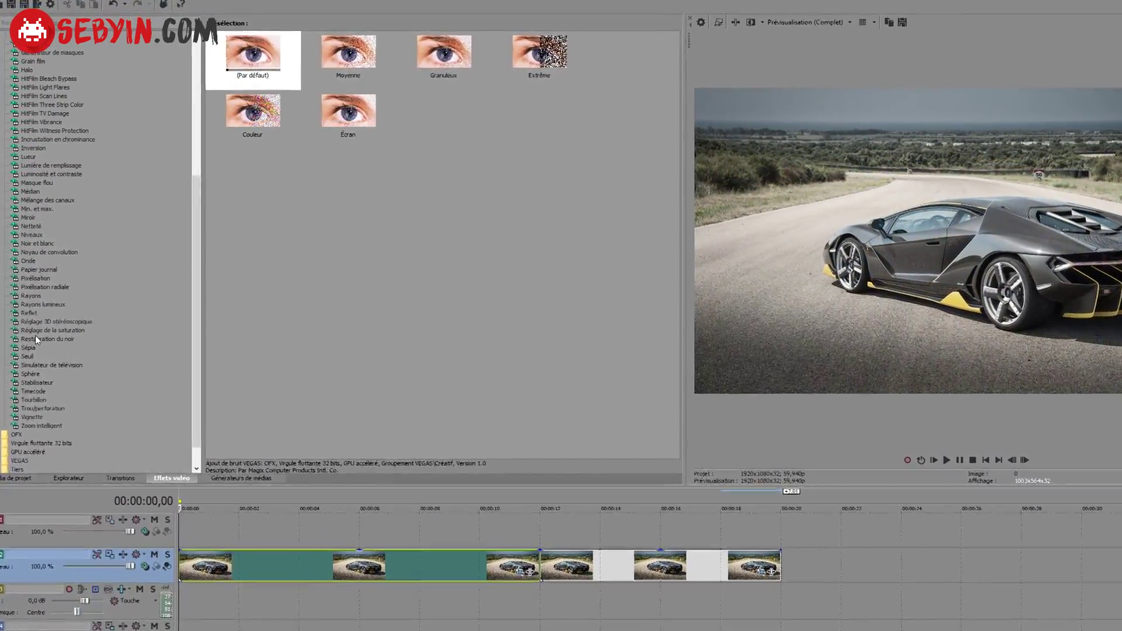
{"action": "left_click", "coordinate": [49, 313]}
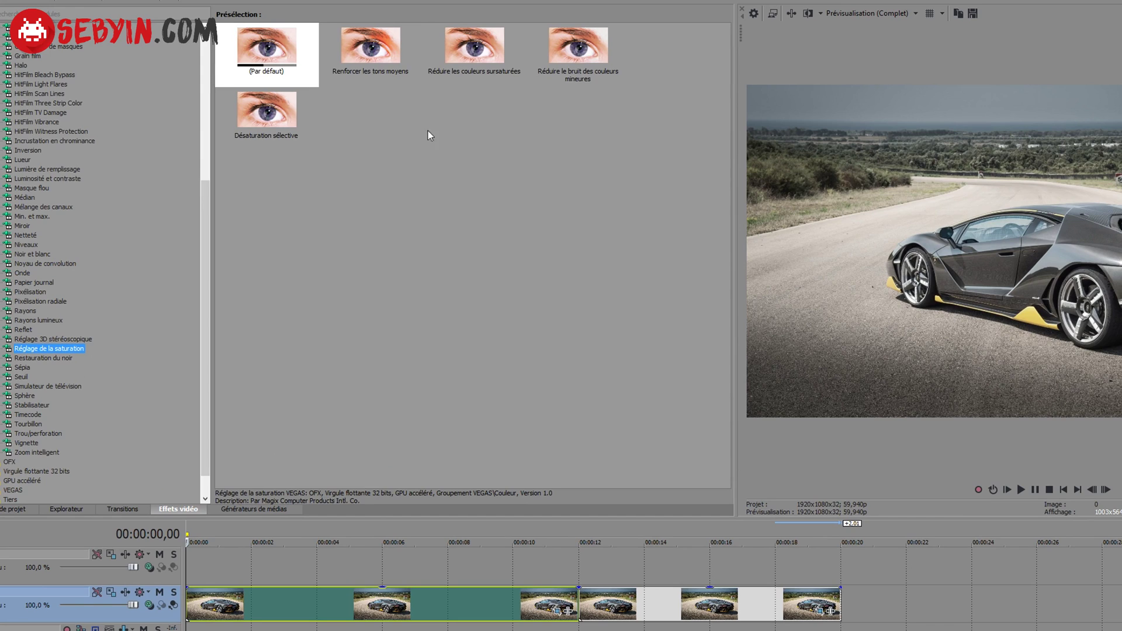
{"action": "left_click", "coordinate": [270, 54]}
{"action": "left_click_drag", "start_coordinate": [409, 611], "coordinate": [410, 614]}
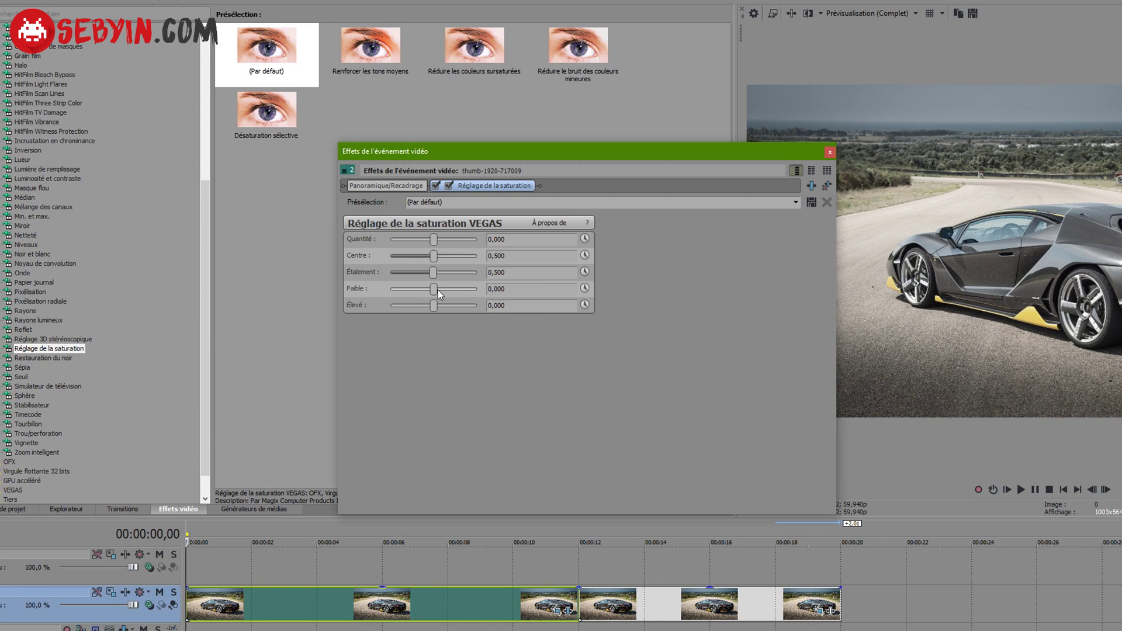
{"action": "left_click_drag", "start_coordinate": [478, 289], "coordinate": [462, 289]}
{"action": "left_click", "coordinate": [830, 152]}
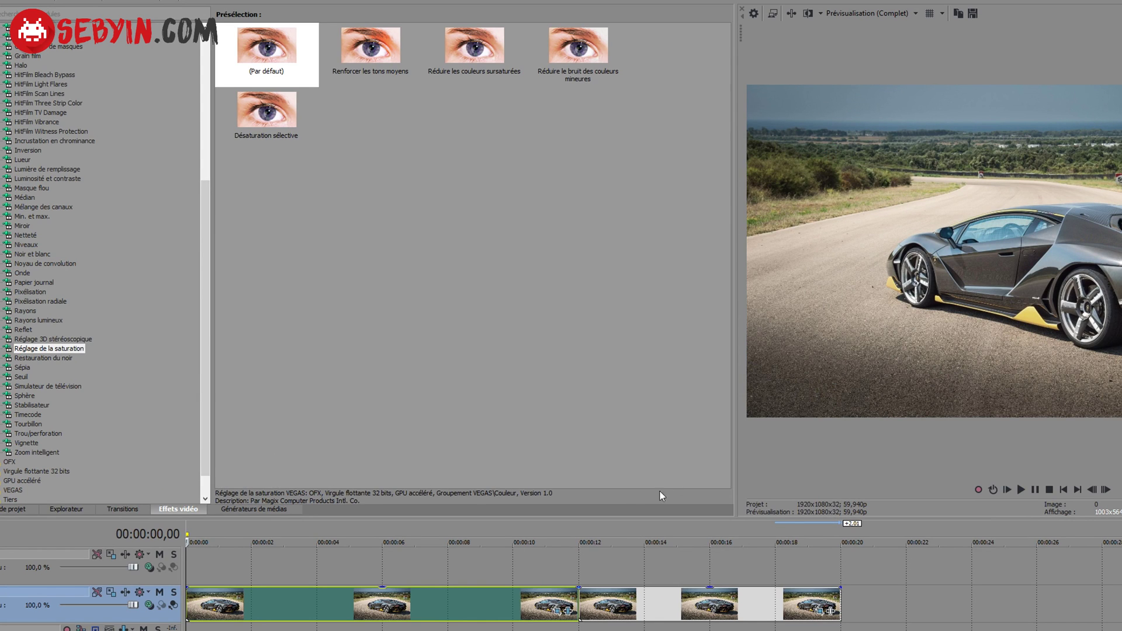
- Apply the default Réglage de la saturation effect to the second clip and raise its Faible value
{"action": "left_click", "coordinate": [624, 607]}
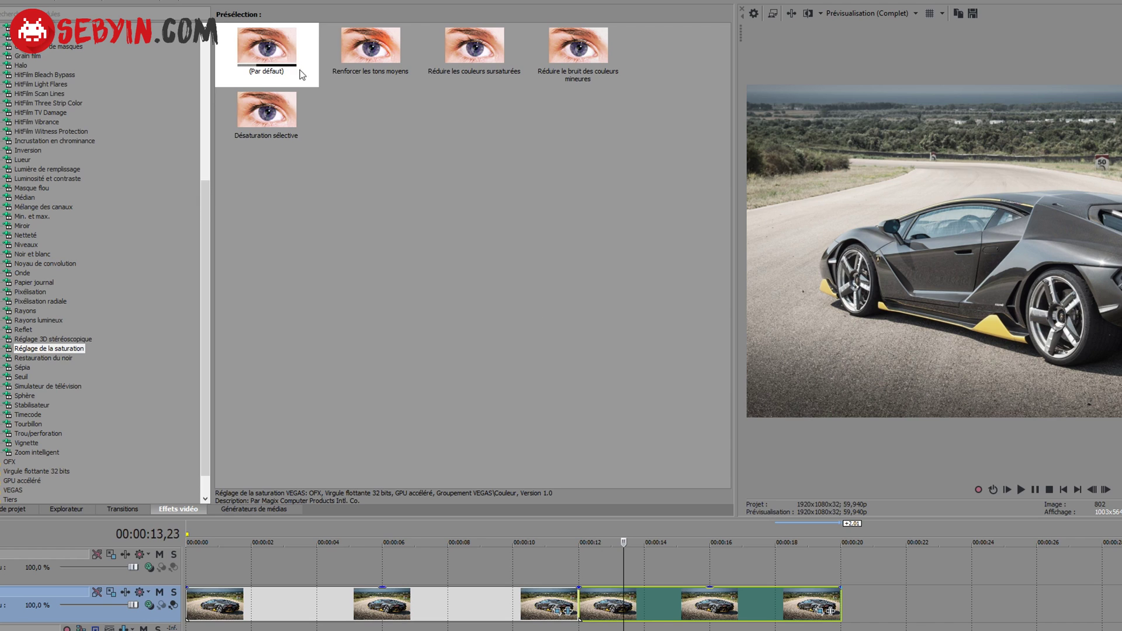
{"action": "left_click", "coordinate": [262, 56]}
{"action": "left_click_drag", "start_coordinate": [612, 582], "coordinate": [612, 582]}
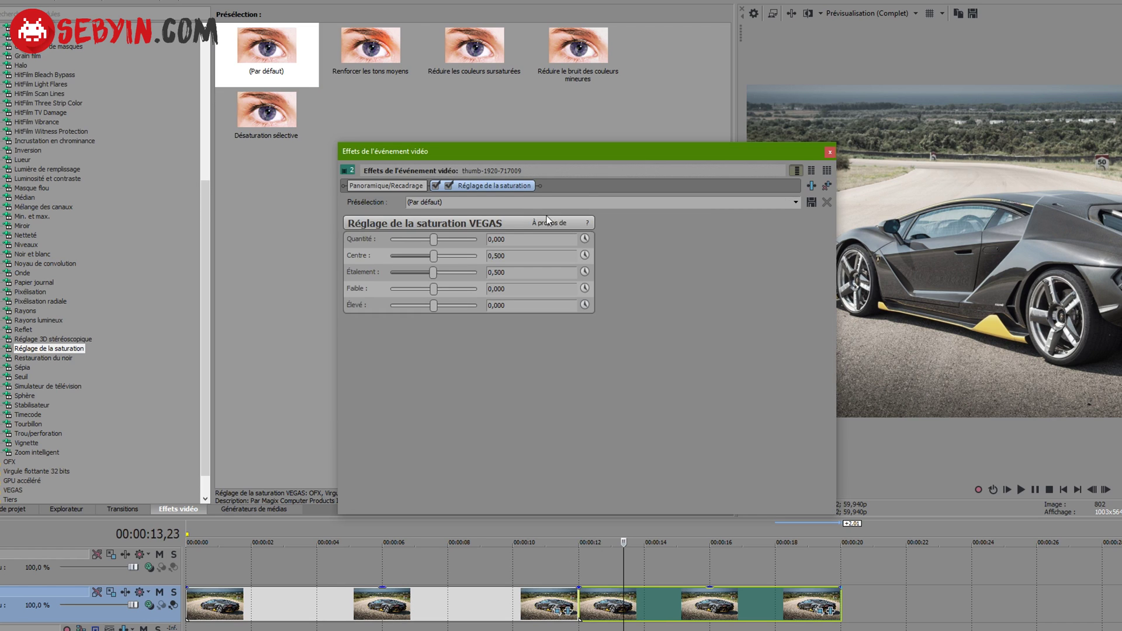
{"action": "left_click_drag", "start_coordinate": [435, 288], "coordinate": [583, 278]}
{"action": "left_click", "coordinate": [830, 152]}
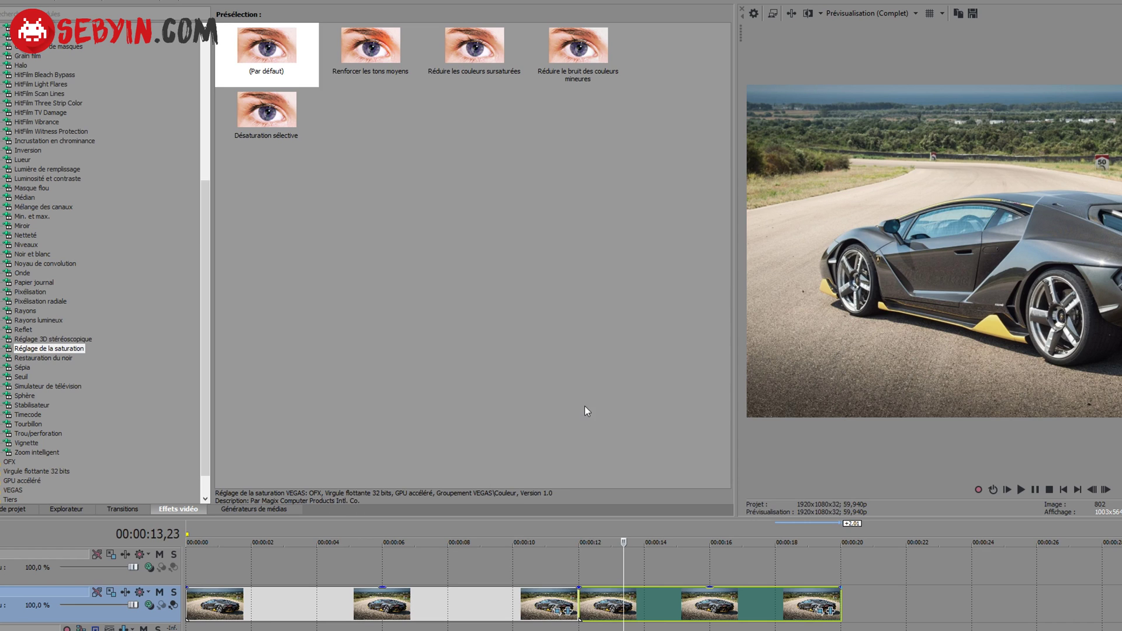
- Add the Réglage 3D stéréoscopique effect to the first clip and enable keyframe animation for Décalage horizontal
{"action": "left_click", "coordinate": [234, 609]}
{"action": "left_click_drag", "start_coordinate": [69, 345], "coordinate": [215, 610]}
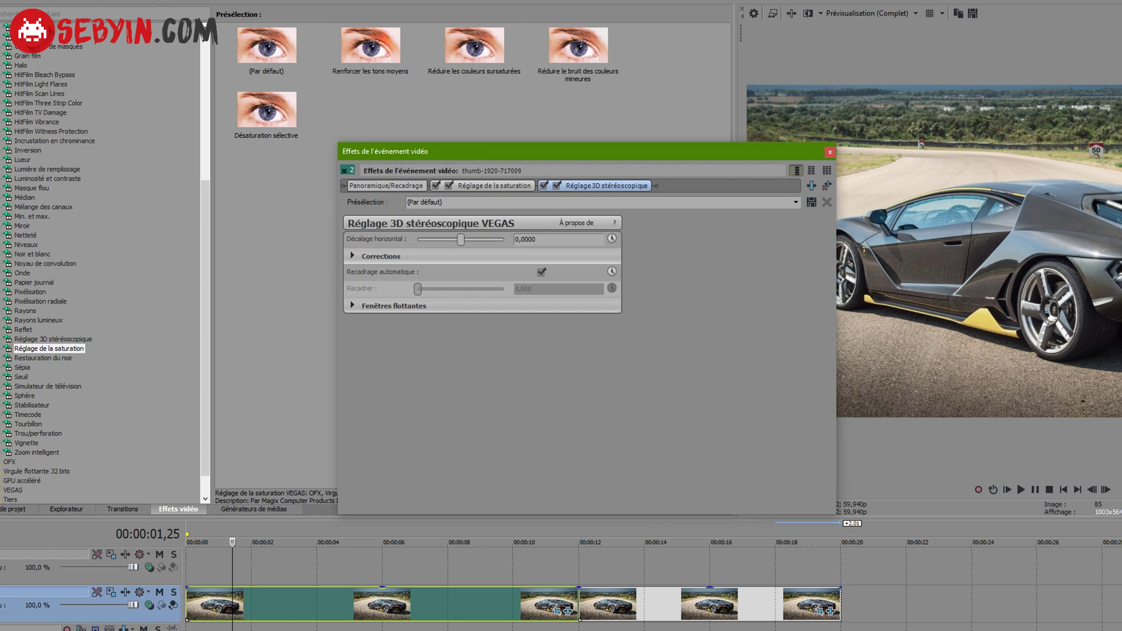
{"action": "left_click", "coordinate": [611, 239]}
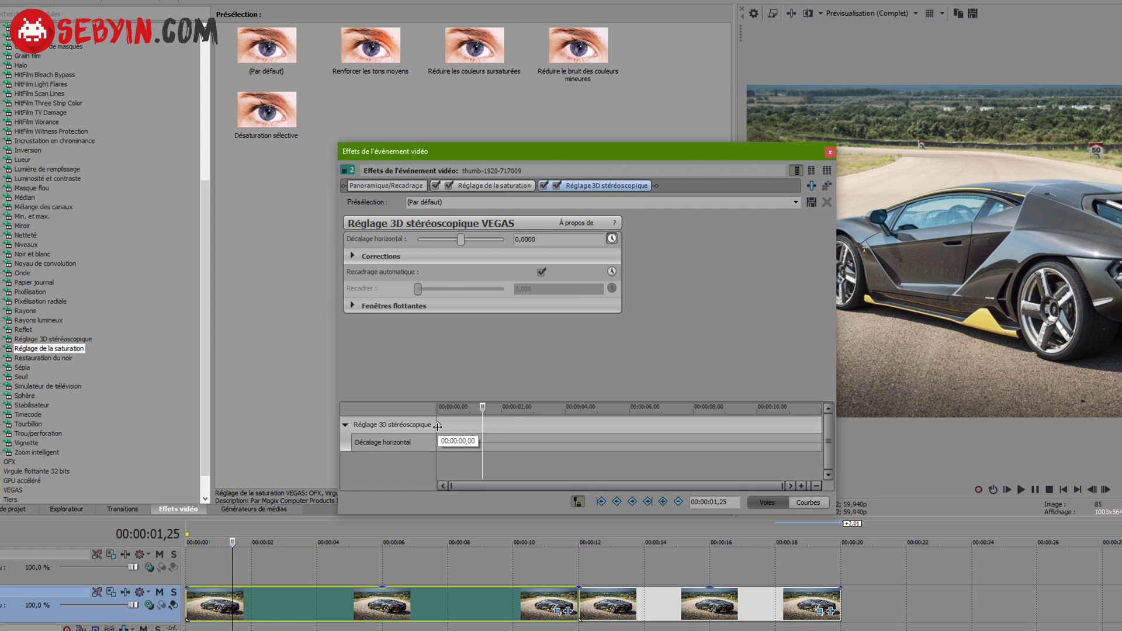
- Keyframe Décalage horizontal at the start of the first clip and raise it to 0,0333 at 2 seconds
{"action": "left_click", "coordinate": [439, 426]}
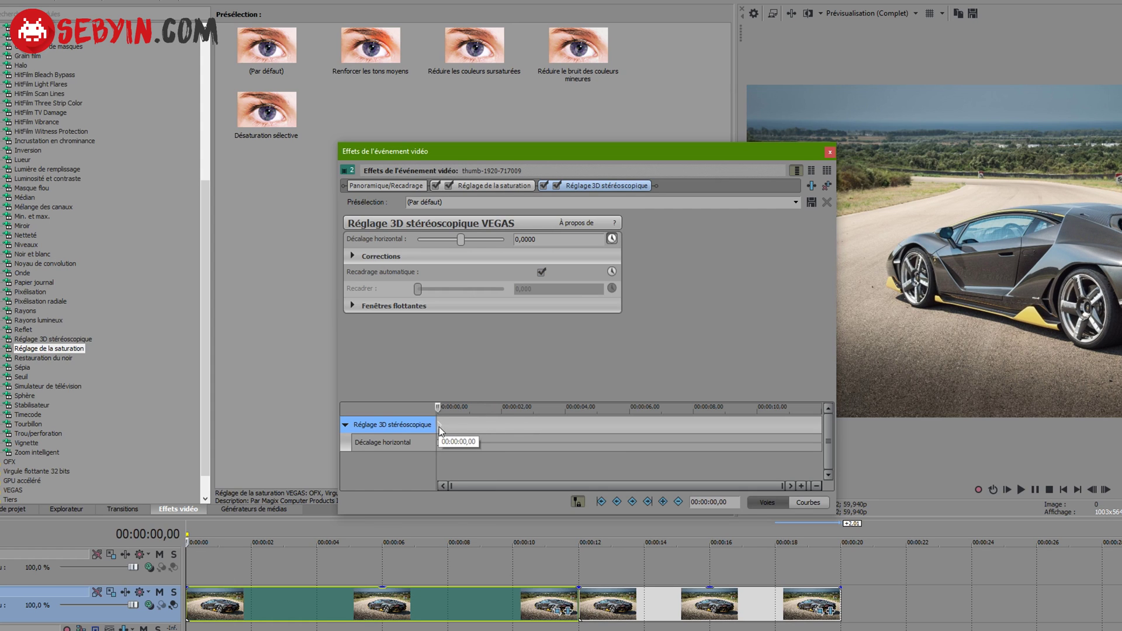
{"action": "left_click", "coordinate": [501, 426]}
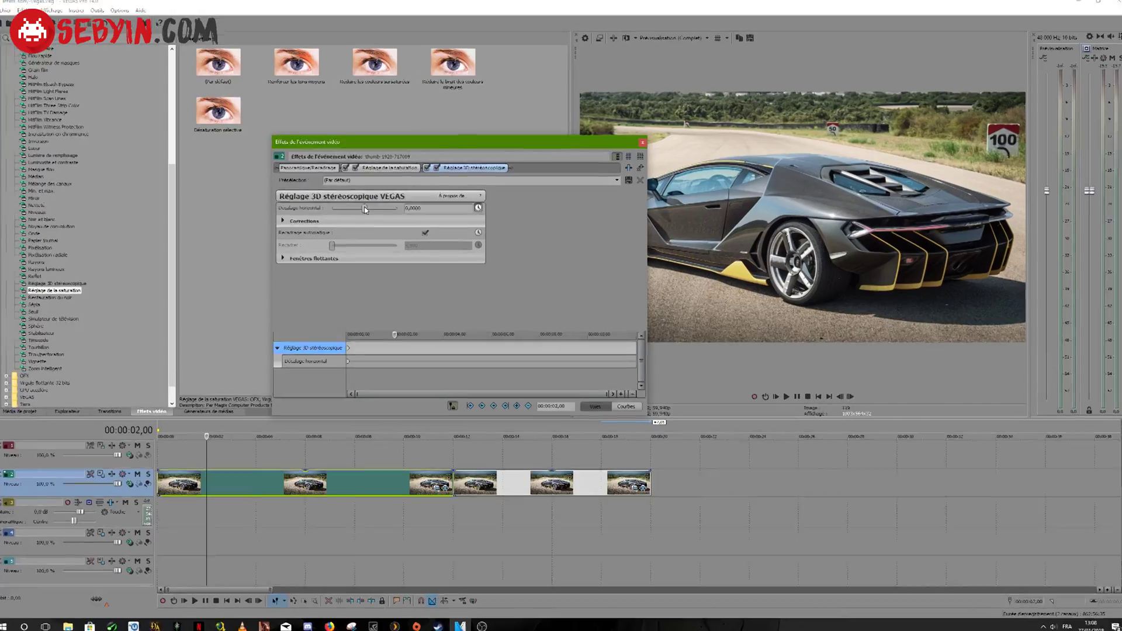
{"action": "left_click_drag", "start_coordinate": [461, 240], "coordinate": [476, 240]}
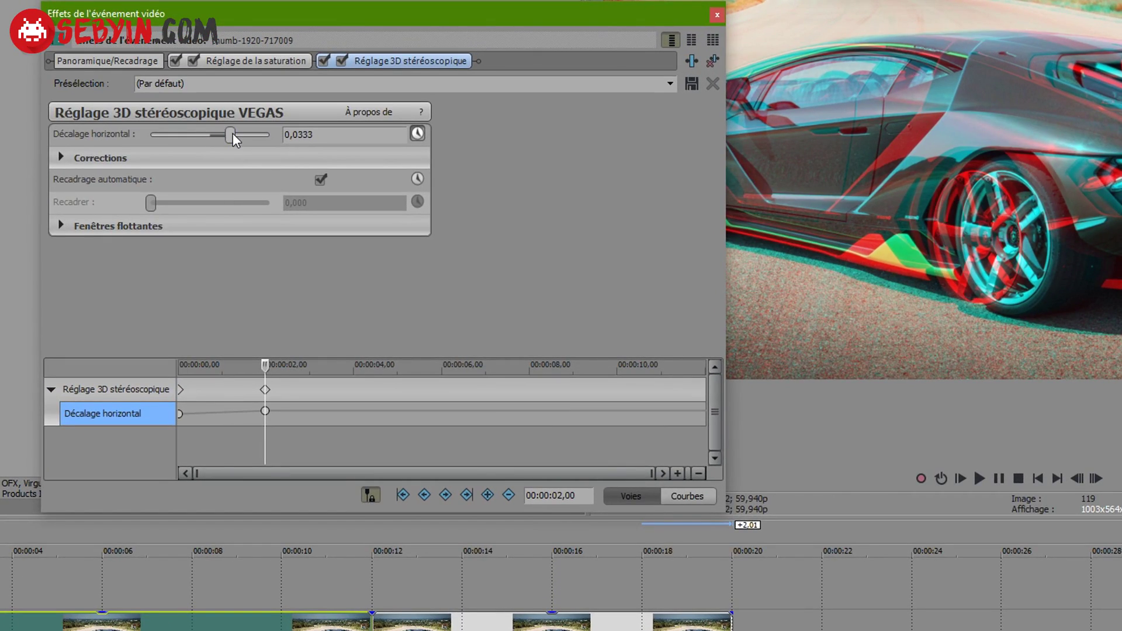
- Add a negative Décalage horizontal keyframe at about 3 seconds and bring it back to zero at about 4 seconds
{"action": "left_click", "coordinate": [352, 390]}
{"action": "left_click_drag", "start_coordinate": [229, 135], "coordinate": [195, 136]}
{"action": "left_click", "coordinate": [309, 391]}
{"action": "left_click", "coordinate": [351, 388]}
- Add a Décalage horizontal keyframe of 0,0306 at about 6 seconds
{"action": "left_click", "coordinate": [402, 394]}
{"action": "left_click", "coordinate": [399, 389]}
{"action": "left_click", "coordinate": [440, 387]}
{"action": "left_click_drag", "start_coordinate": [210, 135], "coordinate": [232, 140]}
- Add a keyframe with Décalage horizontal 0 at 5,27 seconds and shift it slightly closer to the 6-second keyframe
{"action": "left_click", "coordinate": [380, 390]}
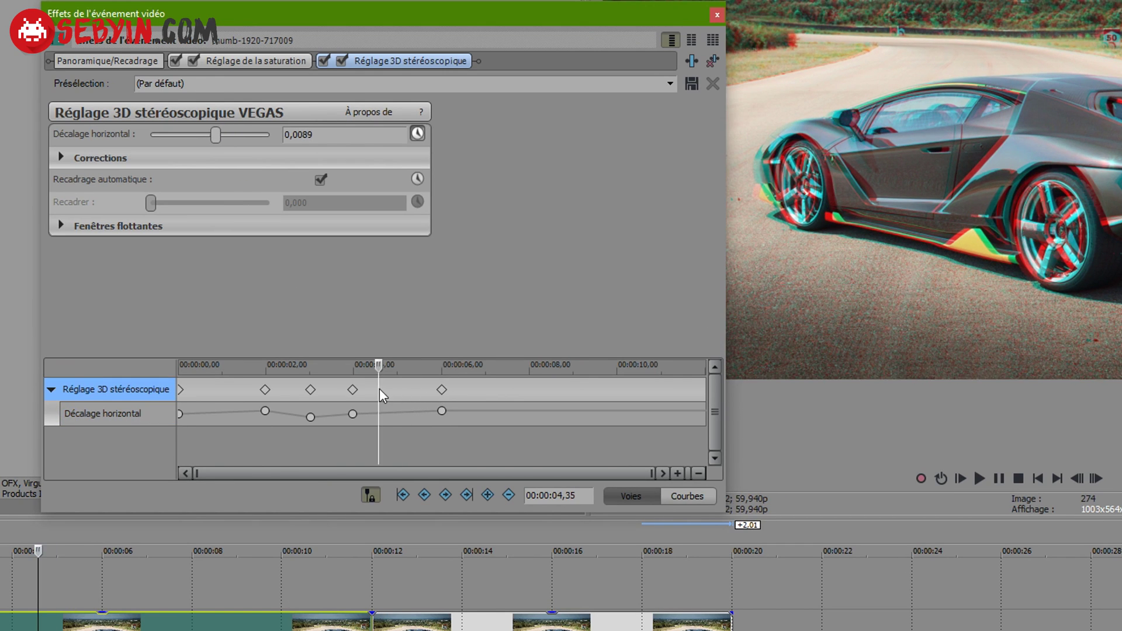
{"action": "left_click", "coordinate": [417, 393]}
{"action": "left_click_drag", "start_coordinate": [314, 135], "coordinate": [267, 135]}
{"action": "type", "text": "0"}
{"action": "key", "text": "Return"}
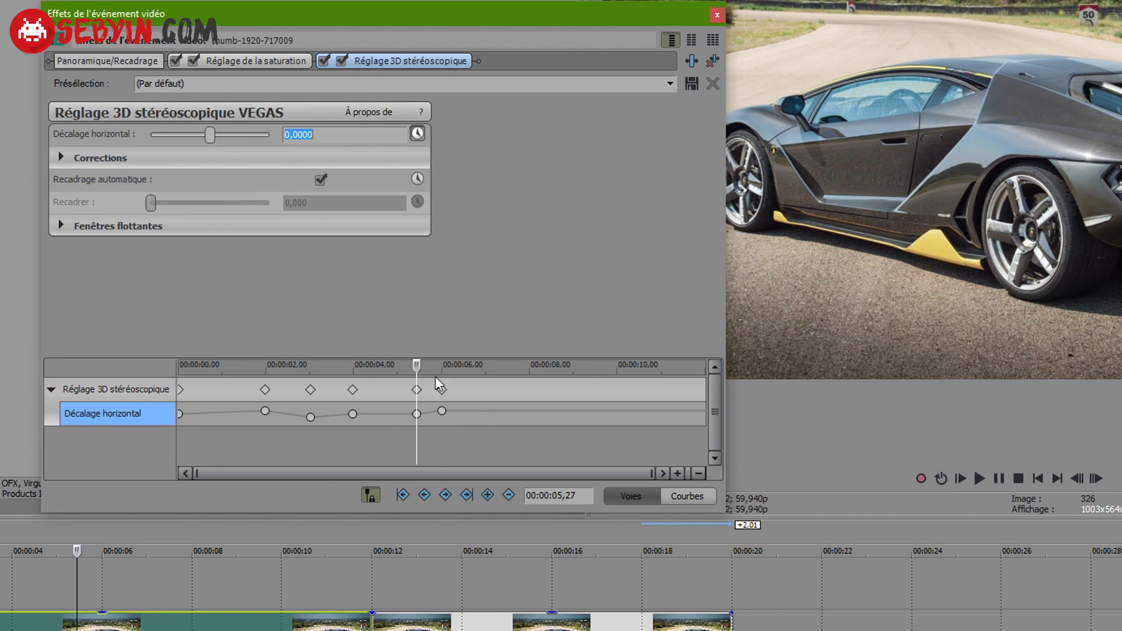
{"action": "left_click_drag", "start_coordinate": [417, 390], "coordinate": [425, 394]}
- Move the 4-second keyframe earlier to about 3.5 seconds and preview the 3D offset animation
{"action": "left_click_drag", "start_coordinate": [298, 390], "coordinate": [333, 394]}
{"action": "left_click", "coordinate": [280, 404]}
{"action": "left_click", "coordinate": [441, 391]}
{"action": "key", "text": "space"}
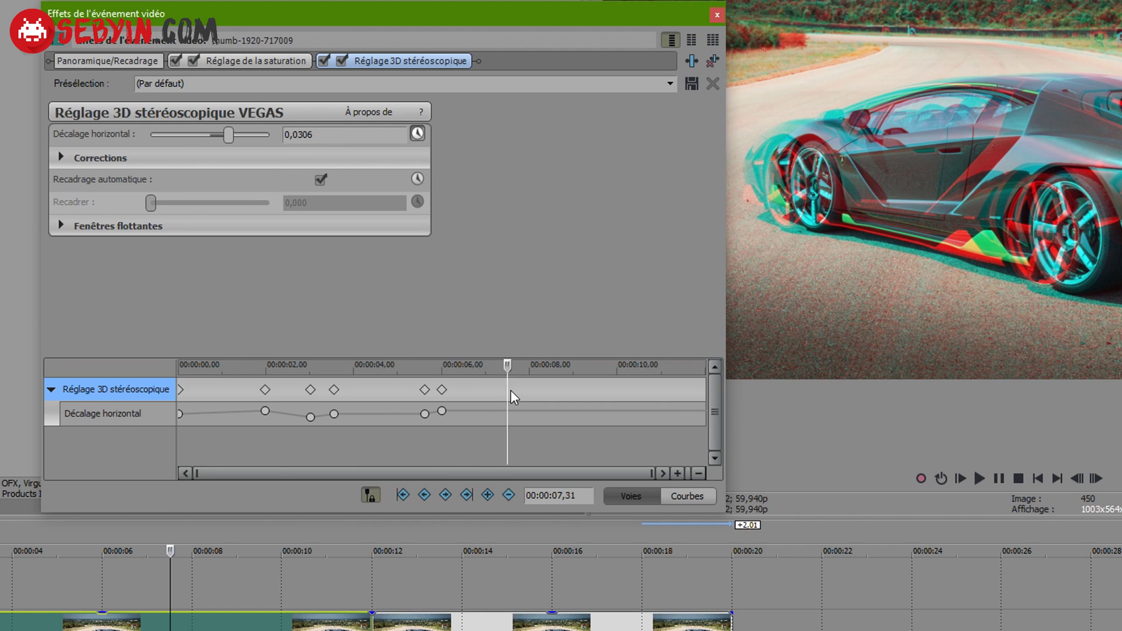
- Keyframe Décalage horizontal at -0,0220 near 7,38 seconds and reset it to 0 at 8,30 seconds
{"action": "left_click_drag", "start_coordinate": [228, 135], "coordinate": [194, 134]}
{"action": "left_click_drag", "start_coordinate": [509, 388], "coordinate": [515, 390]}
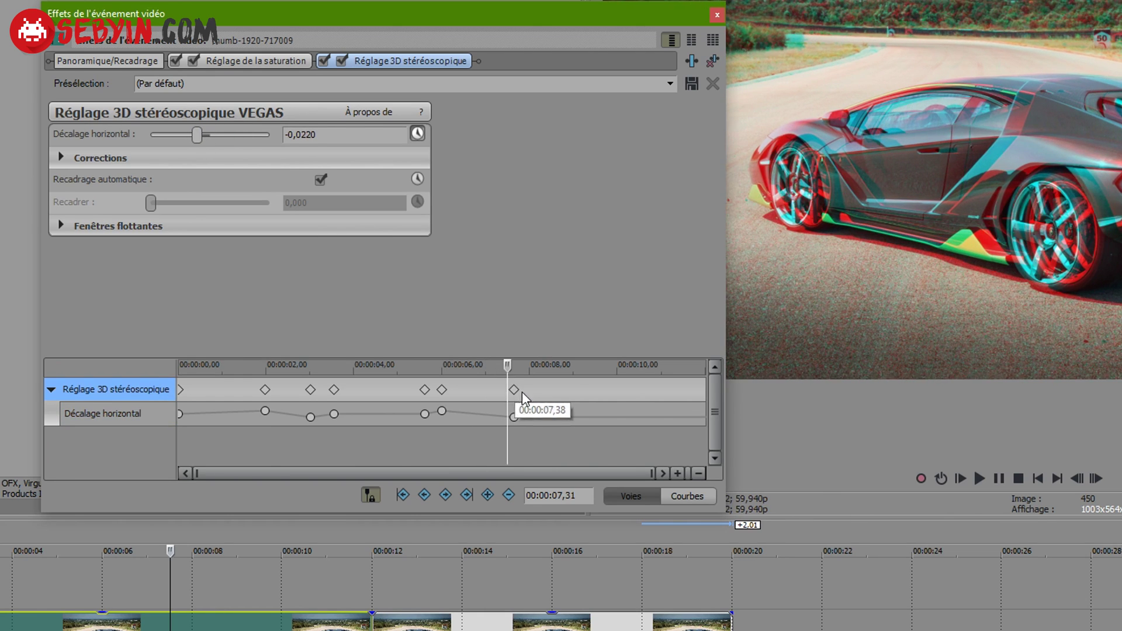
{"action": "left_click", "coordinate": [538, 389]}
{"action": "left_click", "coordinate": [550, 390]}
{"action": "double_click", "coordinate": [196, 135]}
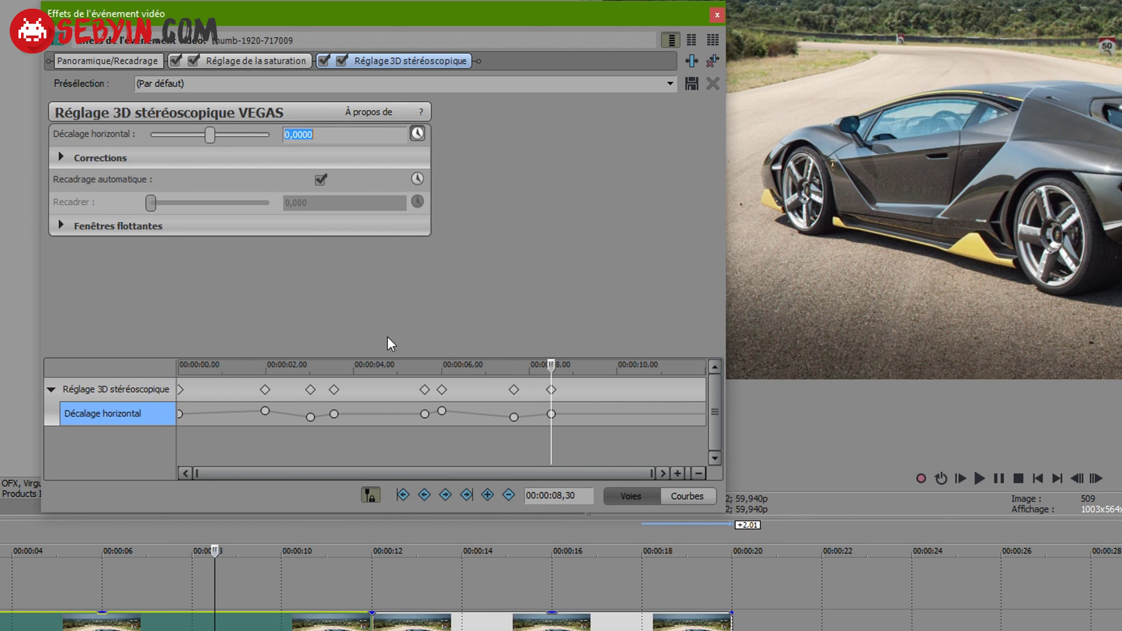
- Add a positive Décalage horizontal keyframe at about 10 seconds, preceded by a keyframe of 0 at 9,37 seconds
{"action": "left_click", "coordinate": [587, 387]}
{"action": "left_click", "coordinate": [617, 388]}
{"action": "mouse_move", "coordinate": [210, 134]}
{"action": "left_mouse_down"}
{"action": "mouse_move", "coordinate": [231, 138]}
{"action": "mouse_move", "coordinate": [212, 135]}
{"action": "left_mouse_up"}
{"action": "left_click", "coordinate": [600, 391]}
{"action": "type", "text": "0"}
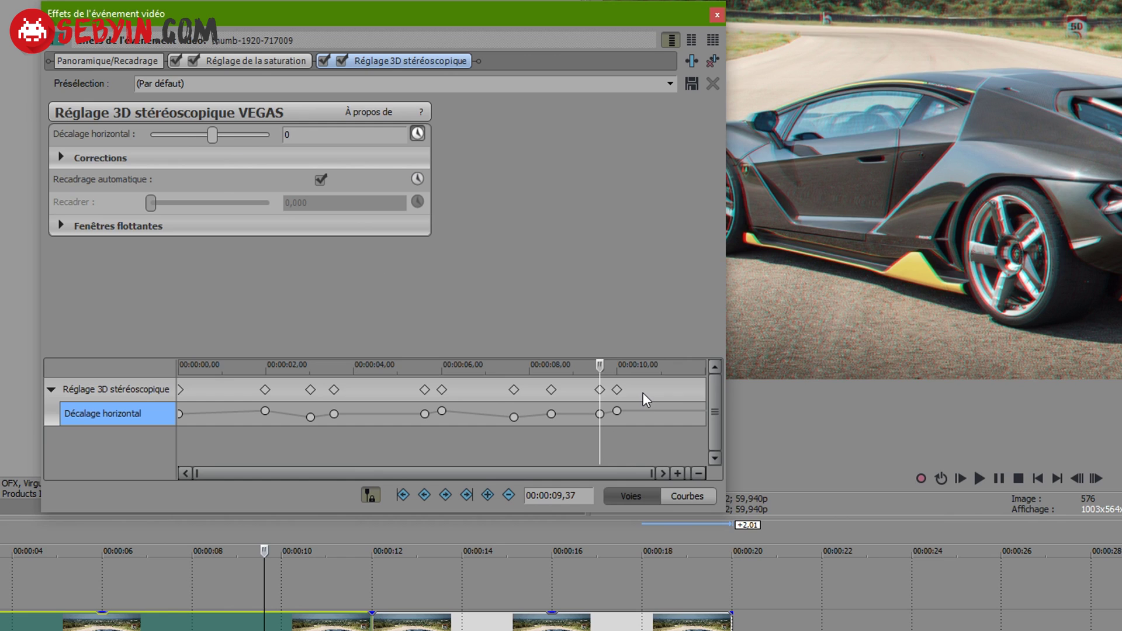
- Keyframe Décalage horizontal at -0,0252 at 11 seconds, followed by a closing keyframe about half a second further on
{"action": "left_click", "coordinate": [660, 390]}
{"action": "left_click_drag", "start_coordinate": [212, 135], "coordinate": [197, 143]}
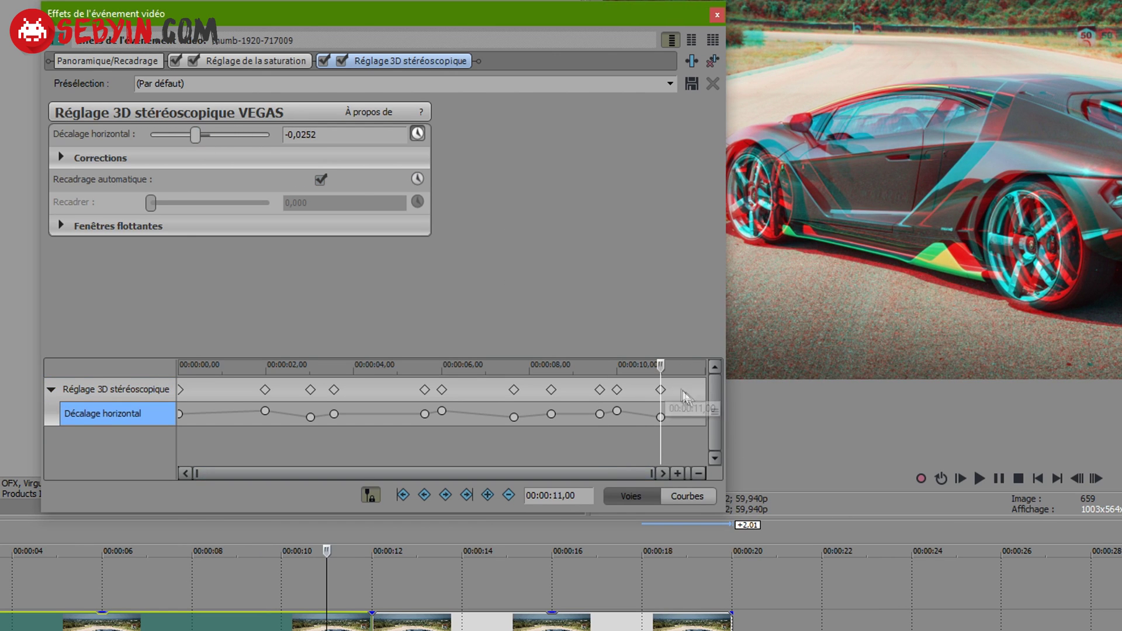
{"action": "mouse_move", "coordinate": [696, 391]}
{"action": "left_mouse_down"}
{"action": "mouse_move", "coordinate": [706, 389]}
{"action": "mouse_move", "coordinate": [685, 390]}
{"action": "left_mouse_up"}
{"action": "left_click", "coordinate": [147, 133]}
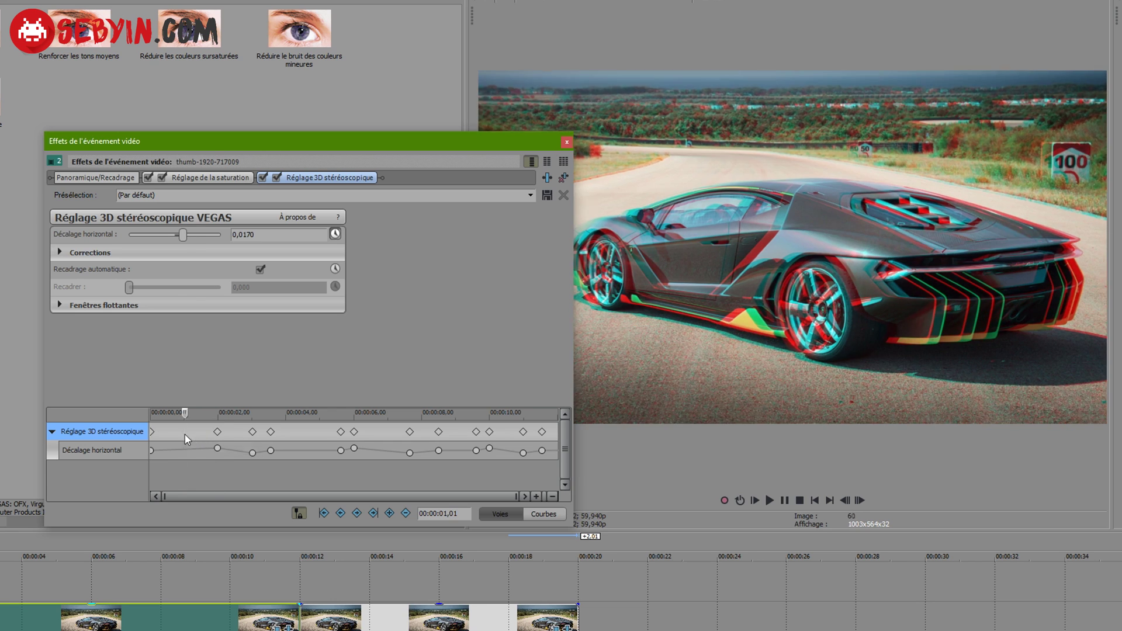
- Add a neutral keyframe just before the 2-second peak and tighten the spacing of the keyframes around the first peak
{"action": "left_click_drag", "start_coordinate": [186, 435], "coordinate": [253, 432]}
{"action": "double_click", "coordinate": [169, 234]}
{"action": "left_click", "coordinate": [253, 432]}
{"action": "left_click", "coordinate": [341, 433]}
{"action": "mouse_move", "coordinate": [342, 437]}
{"action": "left_mouse_down"}
{"action": "mouse_move", "coordinate": [299, 435]}
{"action": "mouse_move", "coordinate": [338, 435]}
{"action": "left_mouse_up"}
{"action": "double_click", "coordinate": [187, 234]}
- Move the keyframes around the 6- and 10-second peaks closer together, close the effect settings and play the result
{"action": "left_click", "coordinate": [354, 433]}
{"action": "mouse_move", "coordinate": [410, 433]}
{"action": "left_mouse_down"}
{"action": "mouse_move", "coordinate": [375, 433]}
{"action": "mouse_move", "coordinate": [438, 433]}
{"action": "mouse_move", "coordinate": [393, 433]}
{"action": "left_mouse_up"}
{"action": "left_click_drag", "start_coordinate": [467, 433], "coordinate": [514, 434]}
{"action": "left_click", "coordinate": [498, 435]}
{"action": "left_click", "coordinate": [567, 142]}
{"action": "left_click", "coordinate": [814, 500]}
{"action": "left_click", "coordinate": [769, 503]}
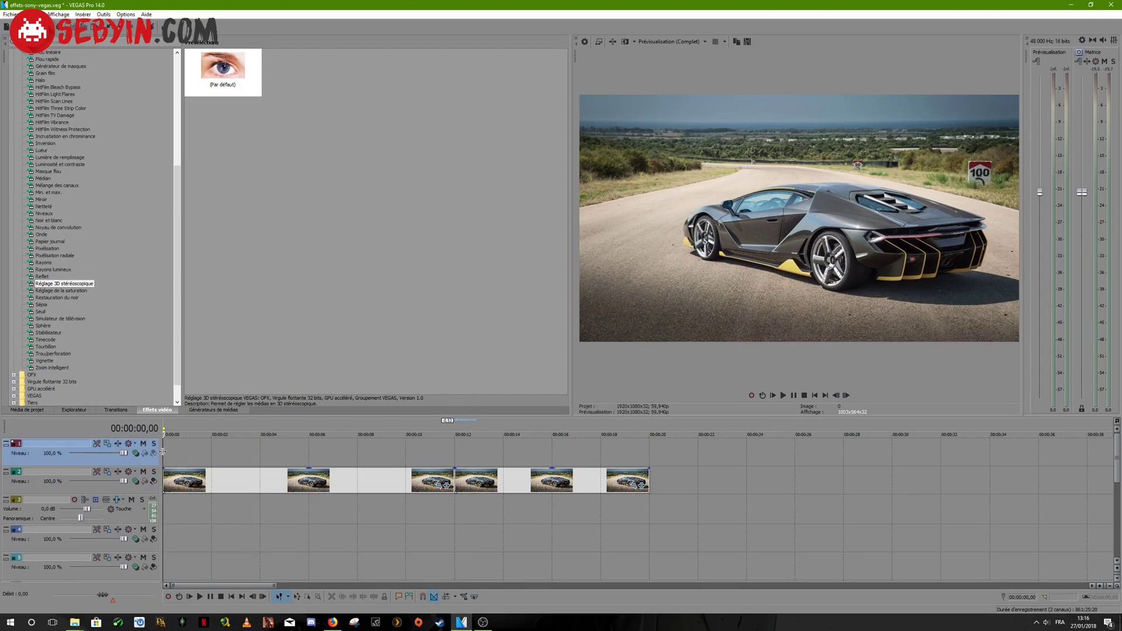
- Duplicate both car clips onto the empty video track above, aligned with the originals
{"action": "key", "text": "ctrl+v"}
{"action": "left_click", "coordinate": [468, 478]}
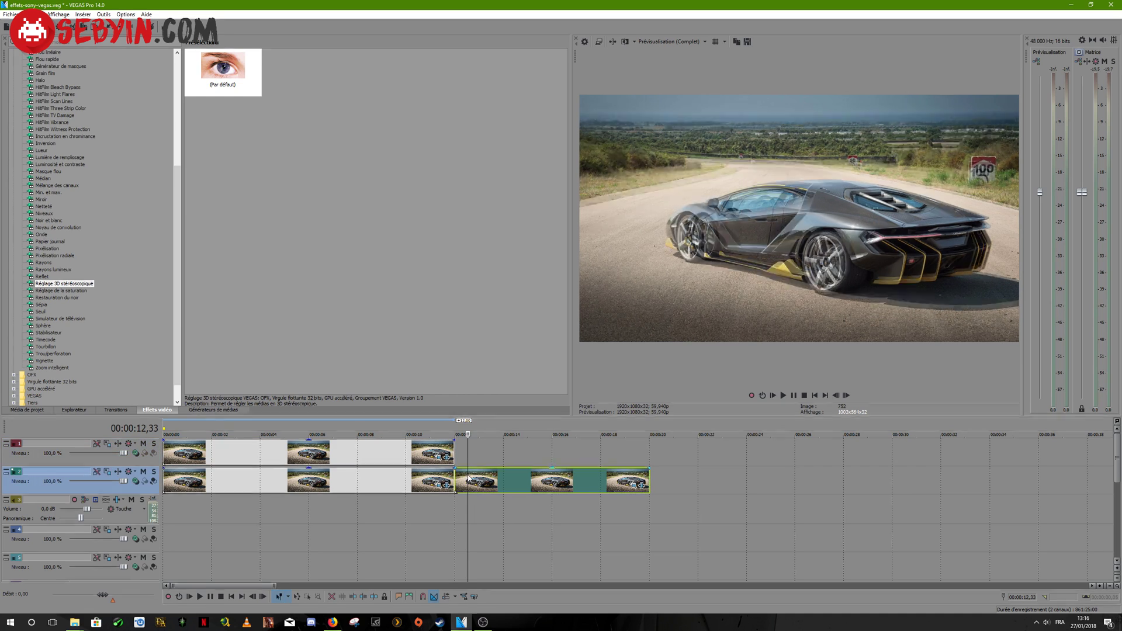
{"action": "left_click", "coordinate": [460, 451]}
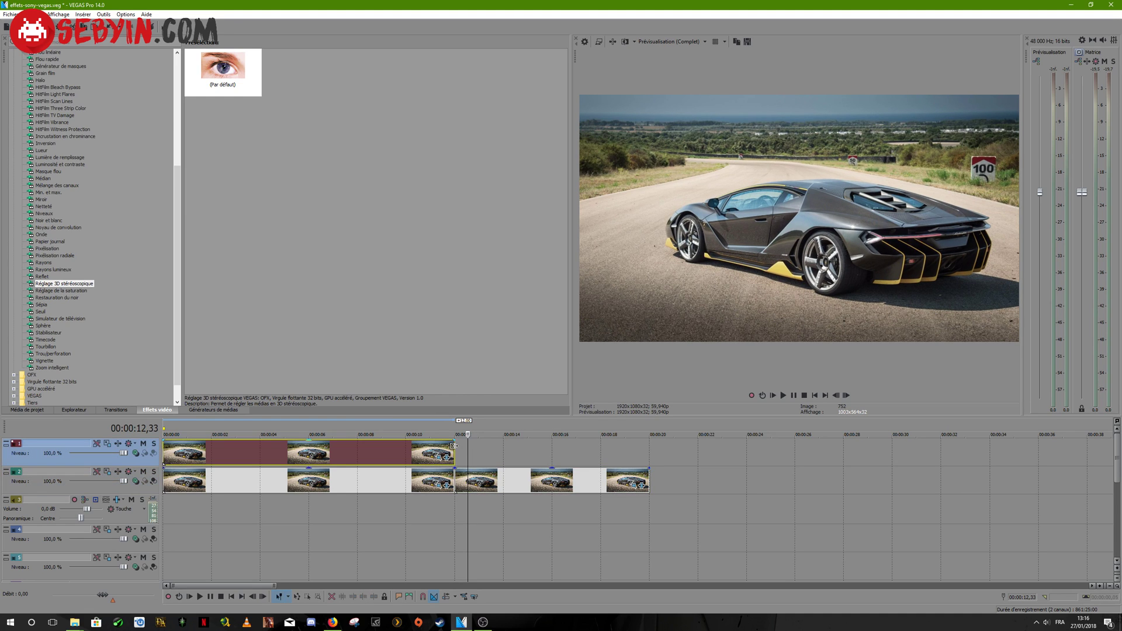
{"action": "key", "text": "ctrl+v"}
{"action": "left_click", "coordinate": [478, 452]}
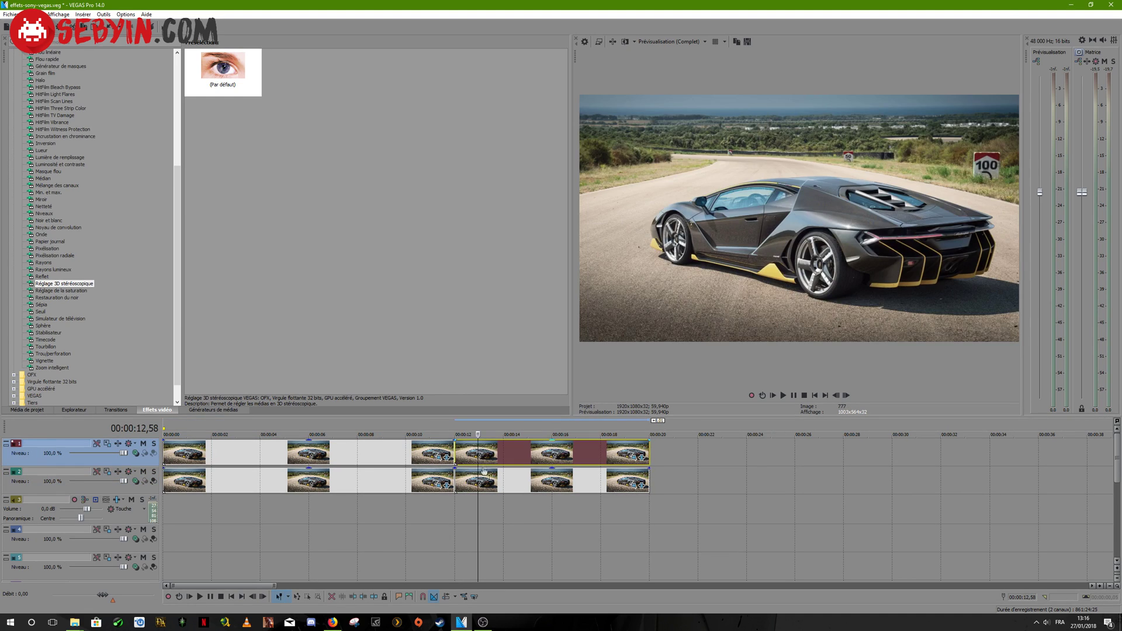
{"action": "left_click", "coordinate": [488, 478]}
- Apply the default Miroir effect to the first clip on the upper track
{"action": "left_click", "coordinate": [218, 463]}
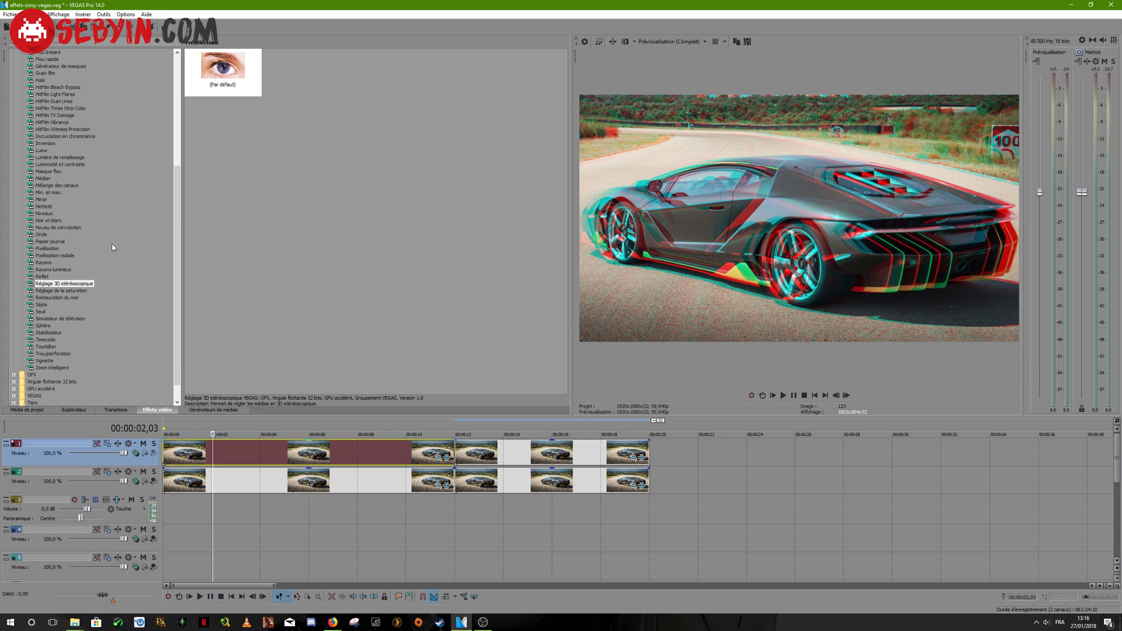
{"action": "left_click", "coordinate": [40, 200]}
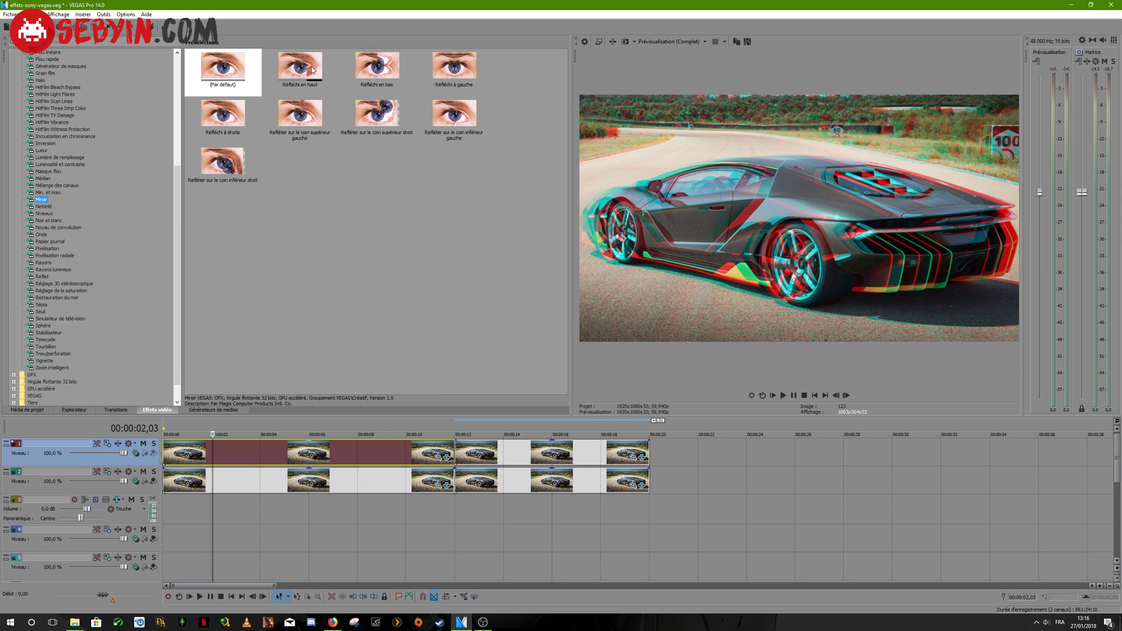
{"action": "left_click_drag", "start_coordinate": [217, 66], "coordinate": [235, 451]}
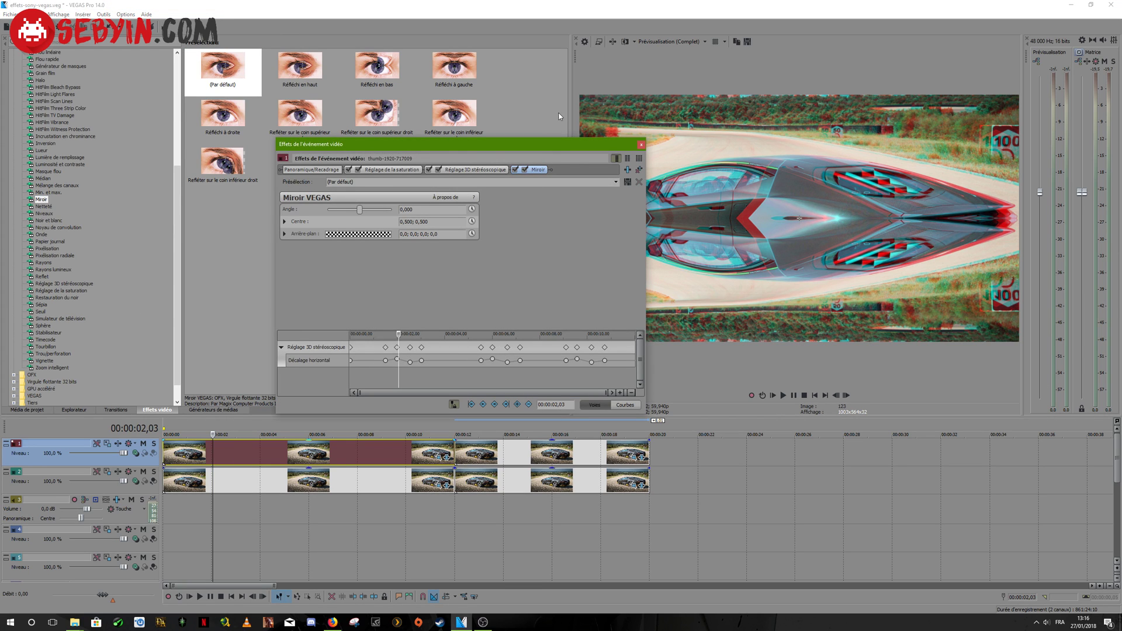
- Adjust the Miroir effect's Angle so the front half of the car is reflected across a vertical centre axis
{"action": "left_click_drag", "start_coordinate": [521, 143], "coordinate": [394, 118]}
{"action": "left_click_drag", "start_coordinate": [234, 183], "coordinate": [196, 163]}
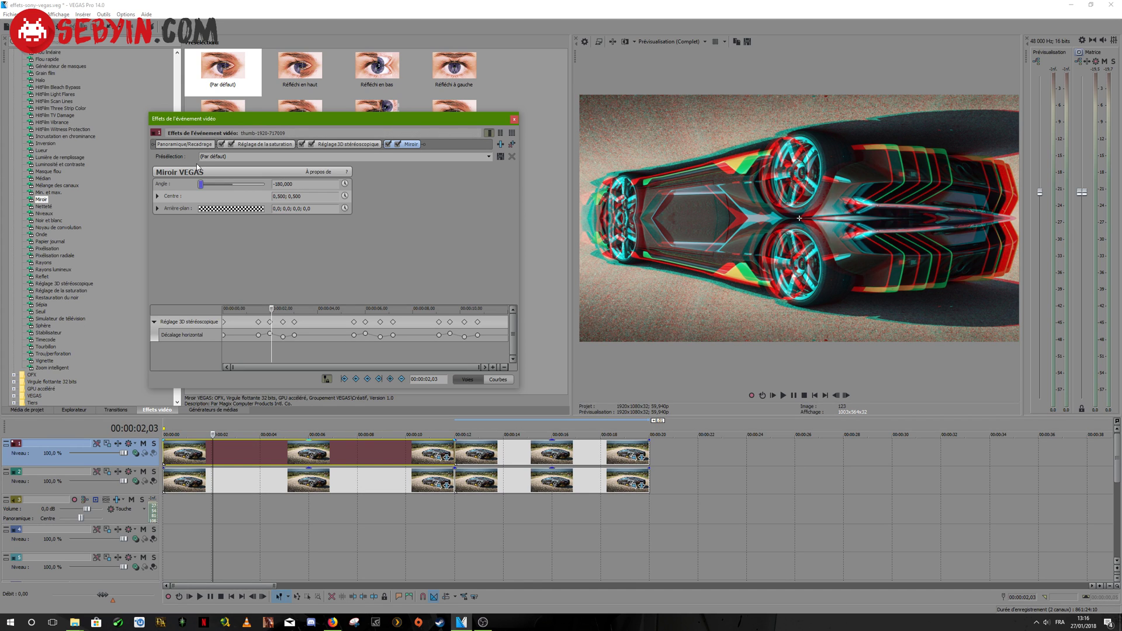
{"action": "left_click_drag", "start_coordinate": [197, 167], "coordinate": [249, 150]}
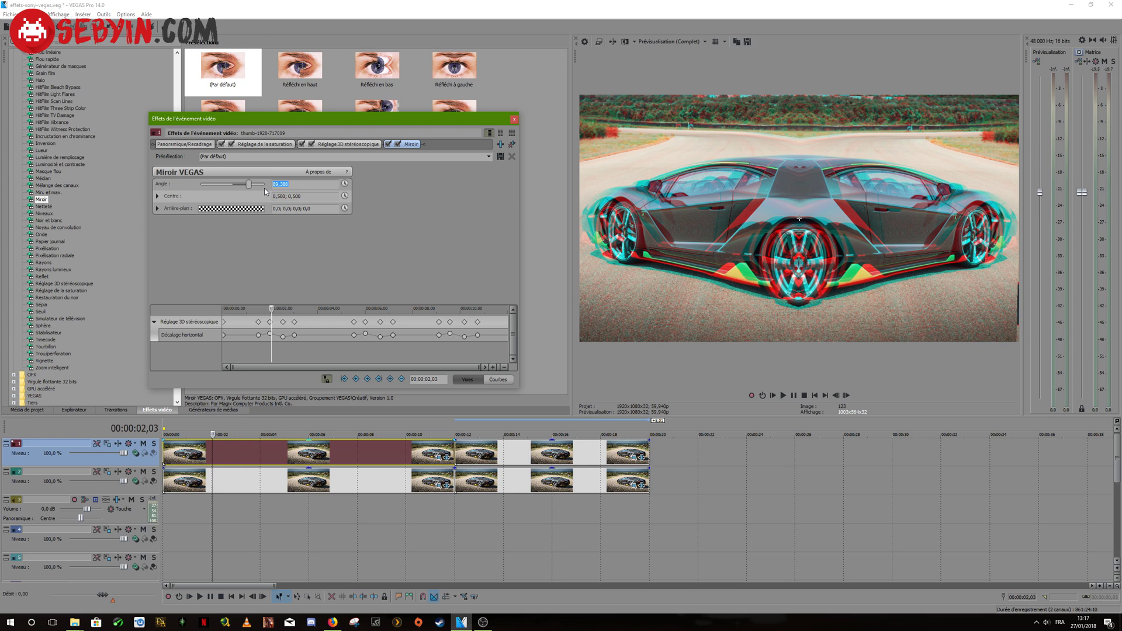
{"action": "key", "text": "Return"}
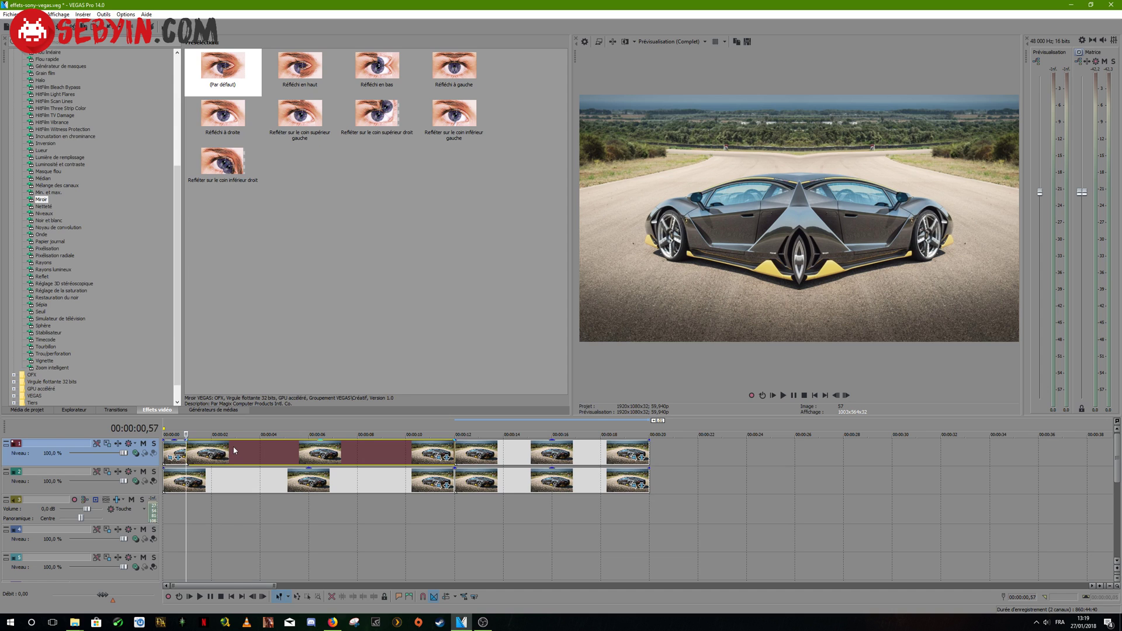
- Split the mirrored clip on the upper track at 2,54 and 4,58 seconds
{"action": "left_click", "coordinate": [234, 450]}
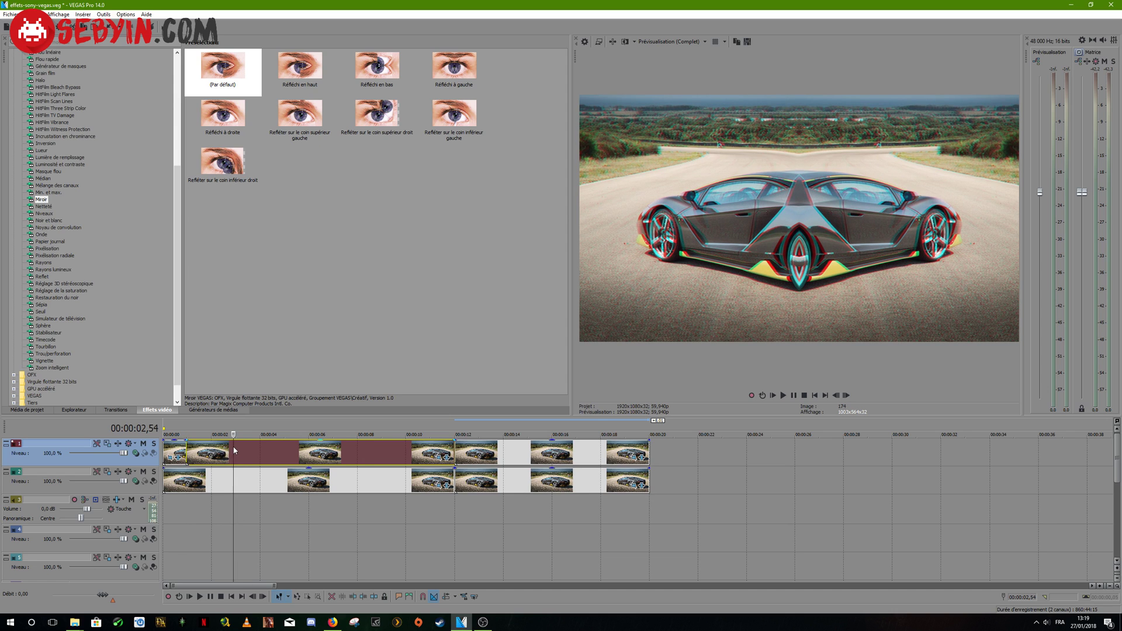
{"action": "key", "text": "s"}
{"action": "left_click", "coordinate": [275, 451]}
{"action": "left_click", "coordinate": [284, 451]}
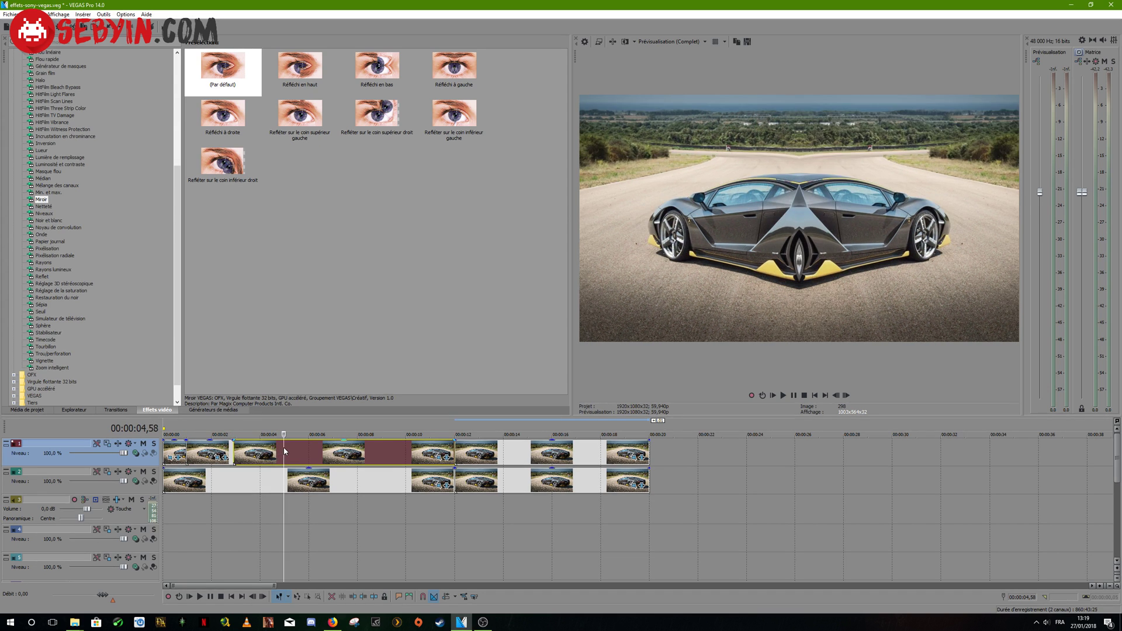
{"action": "key", "text": "s"}
- Split the mirrored clip again at 6,59 seconds
{"action": "left_click", "coordinate": [312, 455]}
{"action": "left_click", "coordinate": [325, 456]}
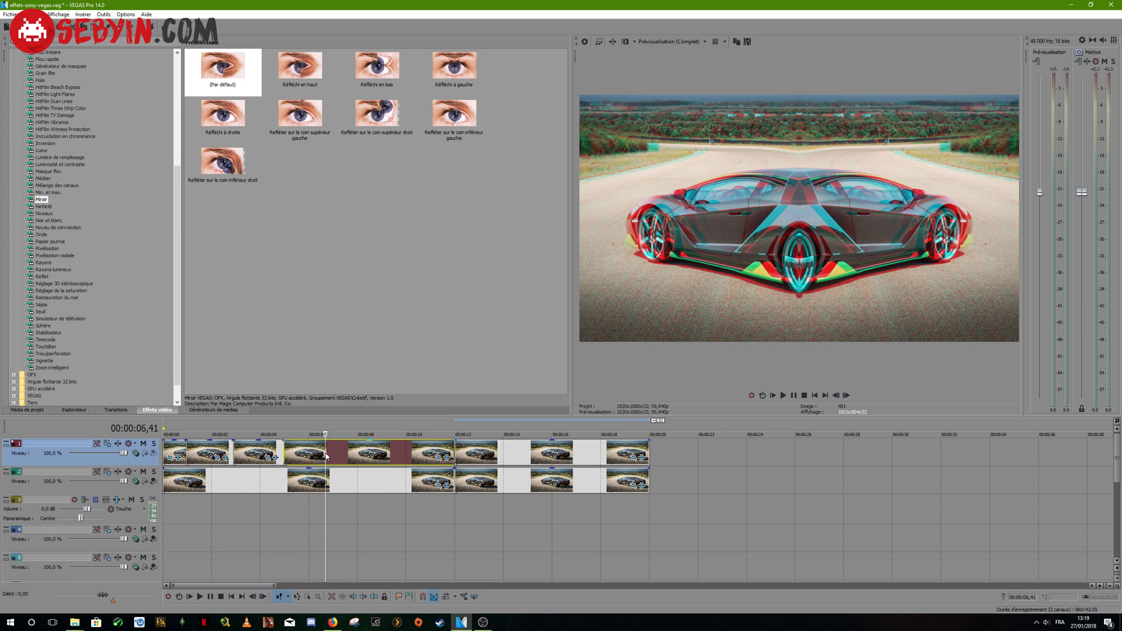
{"action": "left_click", "coordinate": [331, 454]}
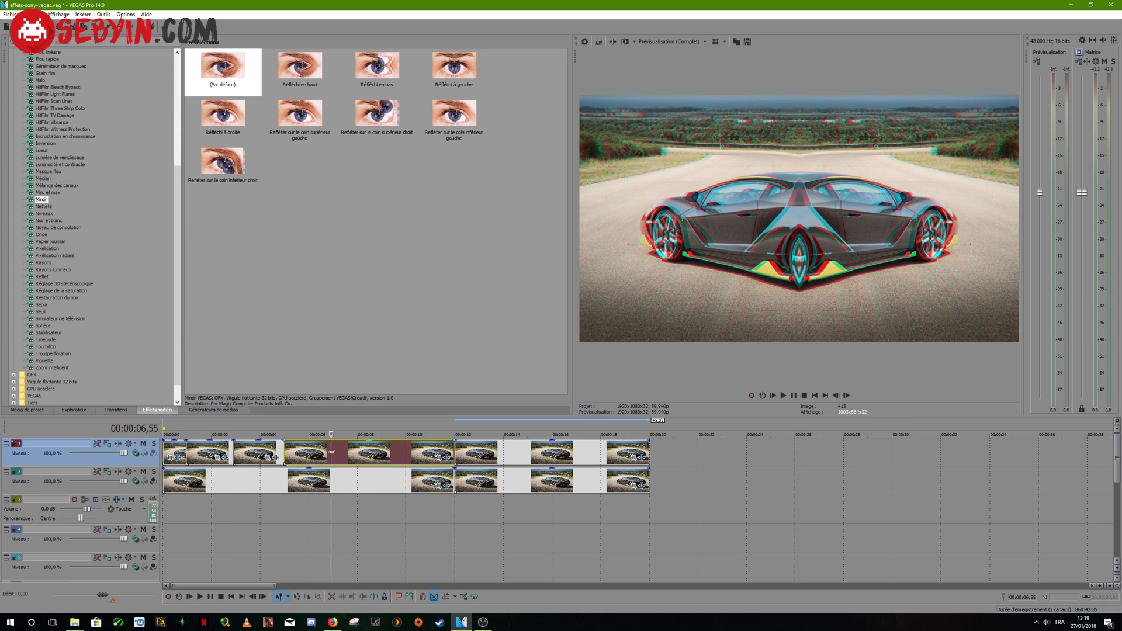
{"action": "left_click", "coordinate": [336, 453]}
{"action": "left_click", "coordinate": [334, 453]}
{"action": "key", "text": "s"}
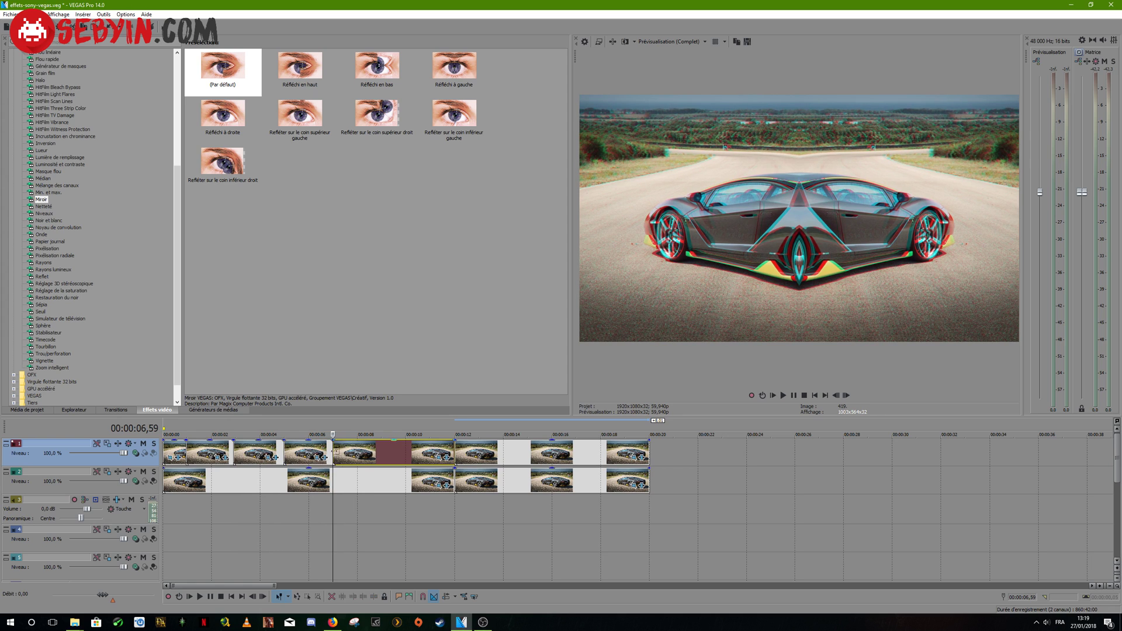
- Split the rest of the mirrored clip at 8,57 and 10,55 seconds
{"action": "left_click", "coordinate": [363, 455]}
{"action": "left_click", "coordinate": [390, 457]}
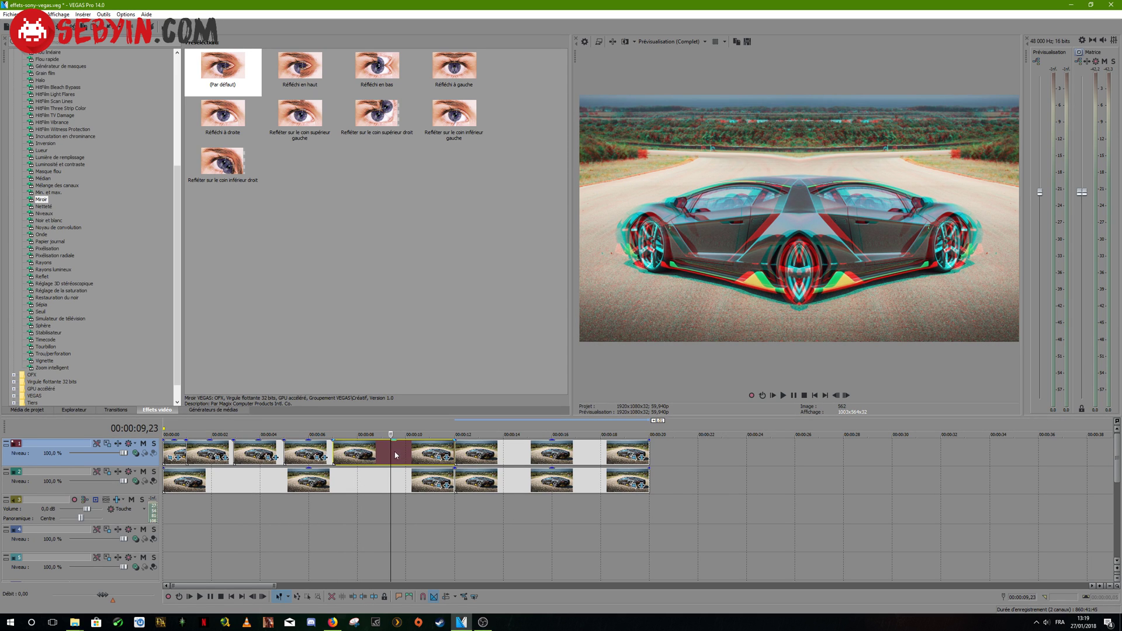
{"action": "left_click", "coordinate": [381, 456]}
{"action": "key", "text": "s"}
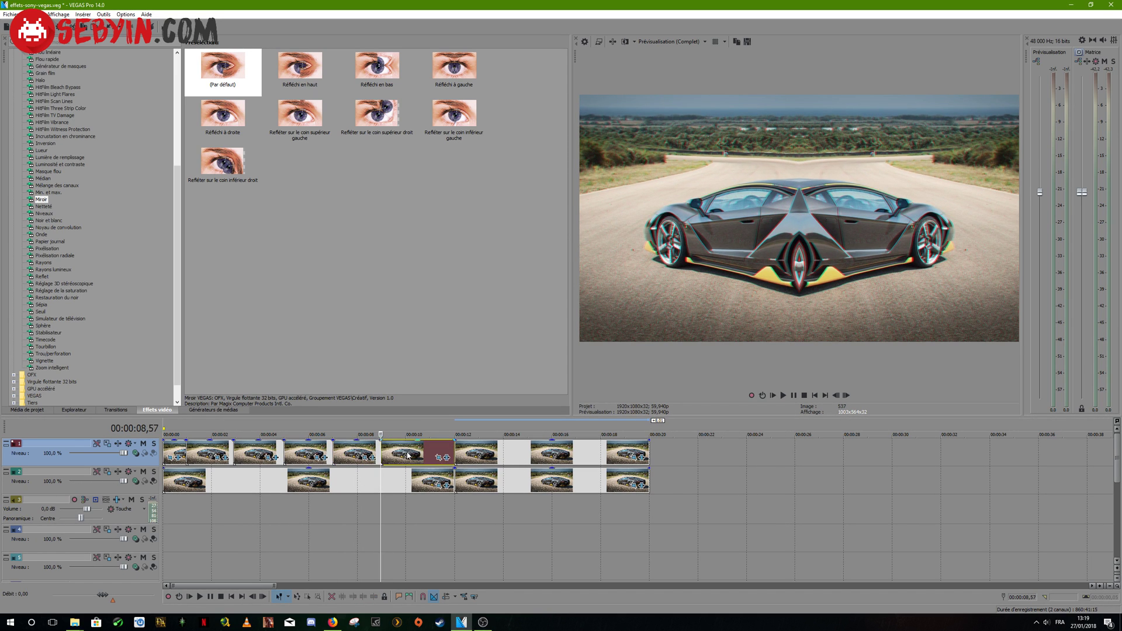
{"action": "left_click", "coordinate": [407, 455]}
{"action": "left_click", "coordinate": [429, 453]}
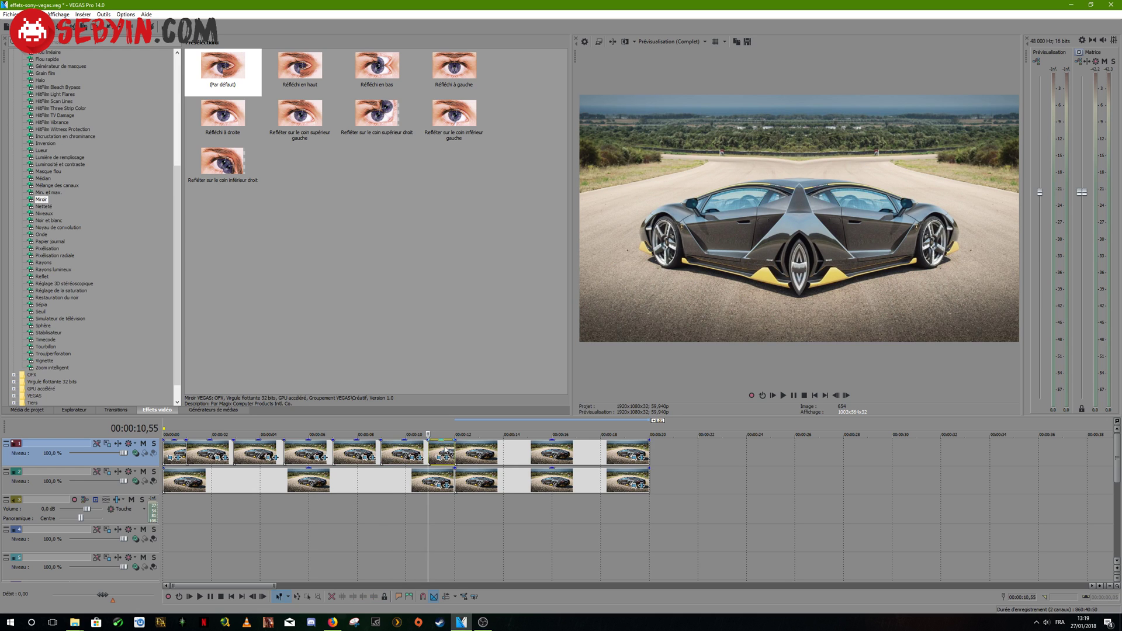
- Delete the mirrored segments after 10,55 seconds and between 6,59 and 8,57 seconds
{"action": "left_click", "coordinate": [445, 450]}
{"action": "key", "text": "Delete"}
{"action": "left_click", "coordinate": [350, 450]}
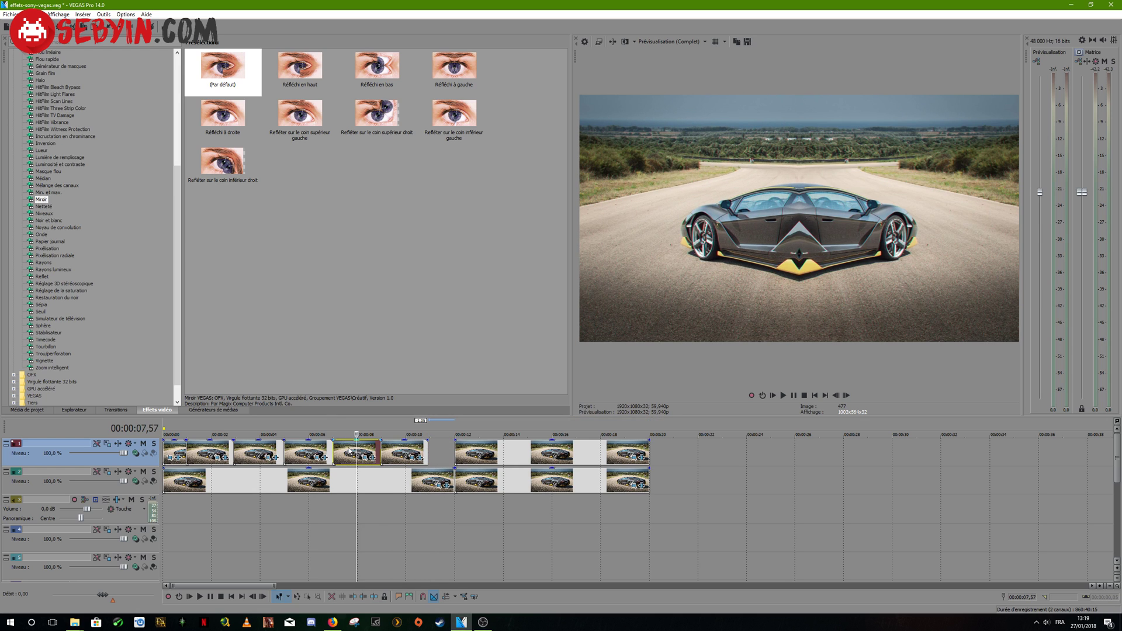
{"action": "key", "text": "Delete"}
- Delete the mirrored segment between 2,54 and 4,58 seconds and the short one at the start of the upper track
{"action": "left_click", "coordinate": [259, 452]}
{"action": "left_click", "coordinate": [246, 452]}
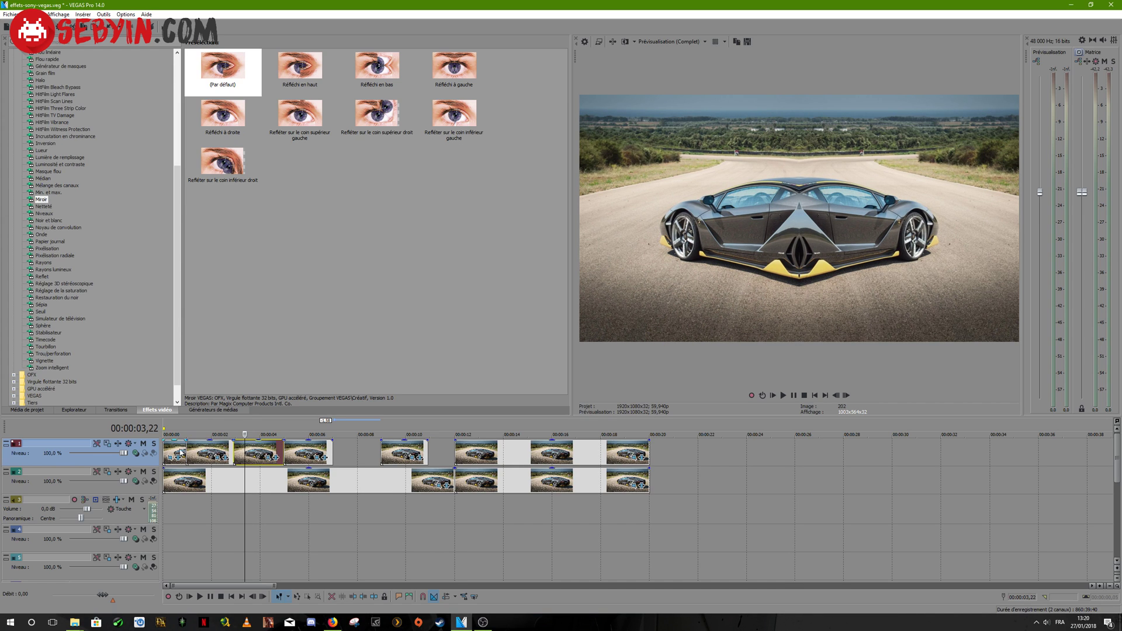
{"action": "left_click", "coordinate": [287, 483]}
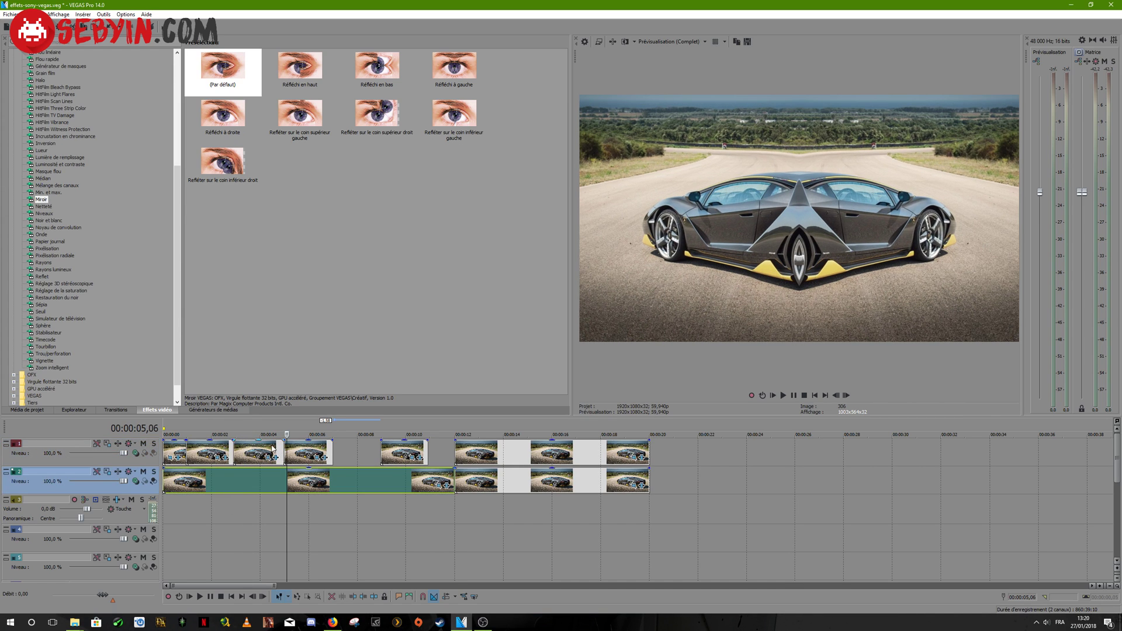
{"action": "left_click", "coordinate": [246, 451]}
{"action": "key", "text": "Delete"}
{"action": "left_click", "coordinate": [183, 451]}
{"action": "key", "text": "Delete"}
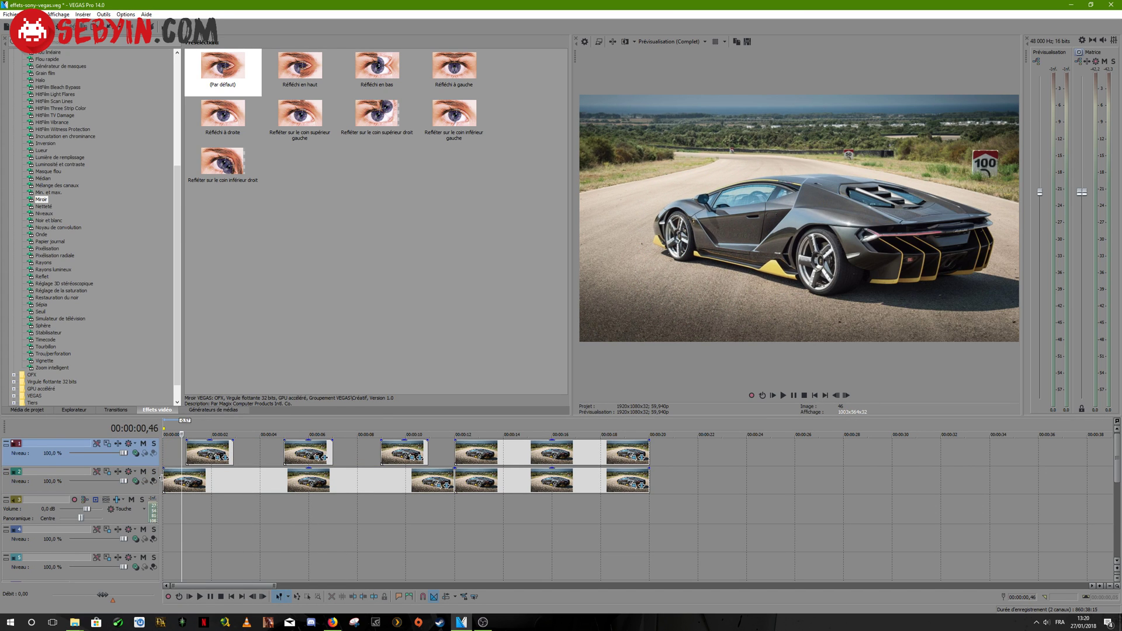
- Add fade-ins and fade-outs to the three remaining mirrored segments on the upper track
{"action": "left_click", "coordinate": [166, 478]}
{"action": "left_click_drag", "start_coordinate": [186, 441], "coordinate": [416, 440]}
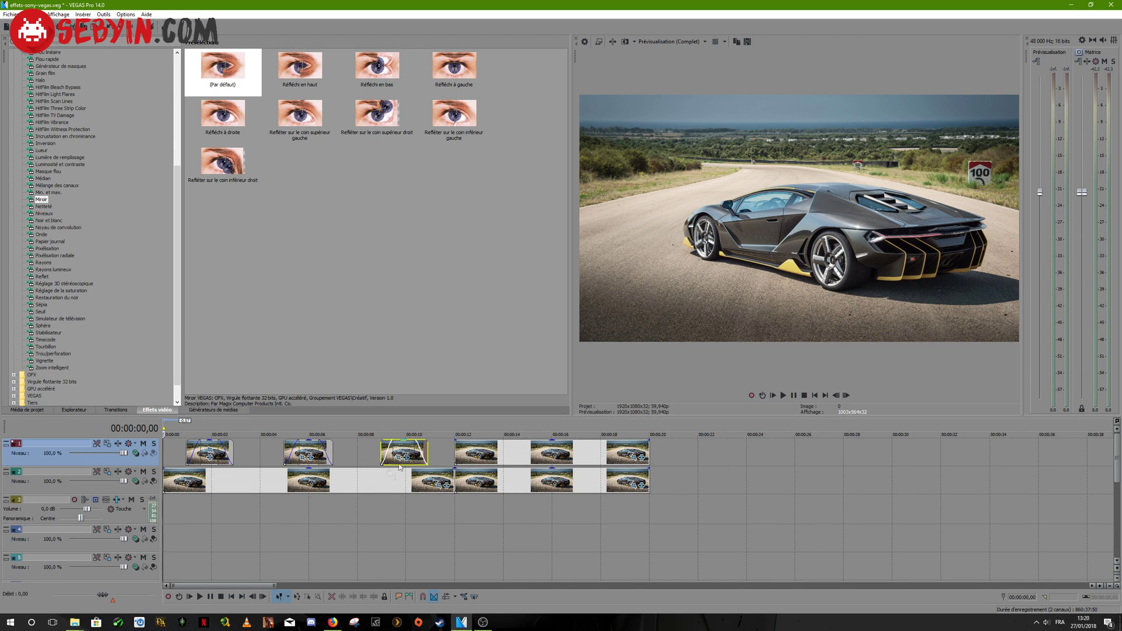
{"action": "left_click", "coordinate": [185, 455]}
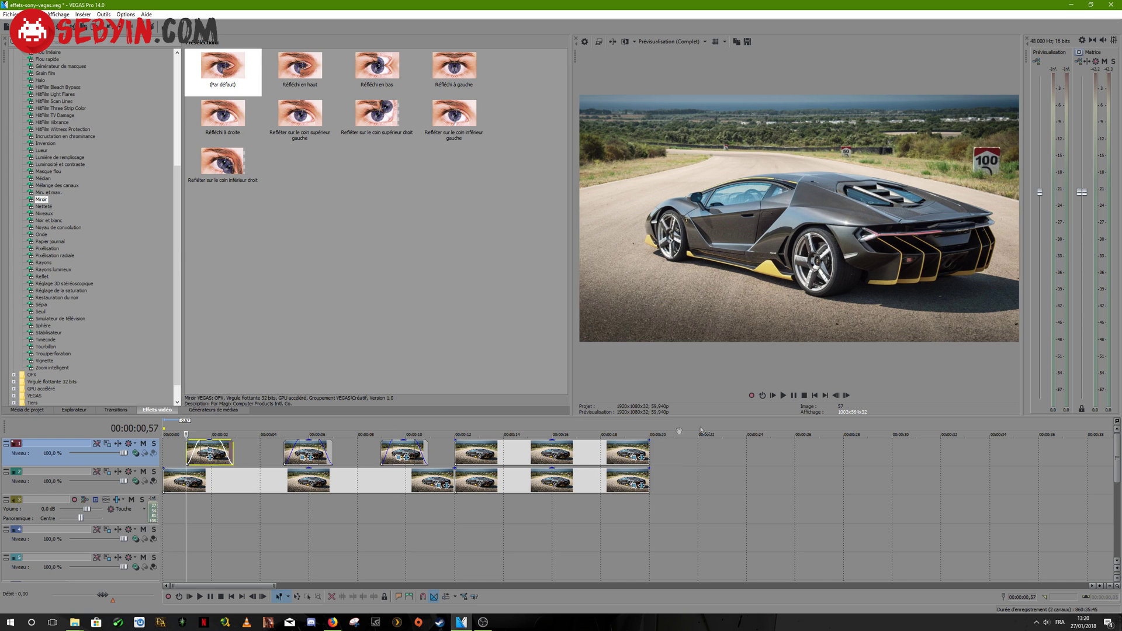
- Play the timeline from the start to review the fading mirrored segments
{"action": "key", "text": "ctrl+Home"}
{"action": "left_click", "coordinate": [783, 396]}
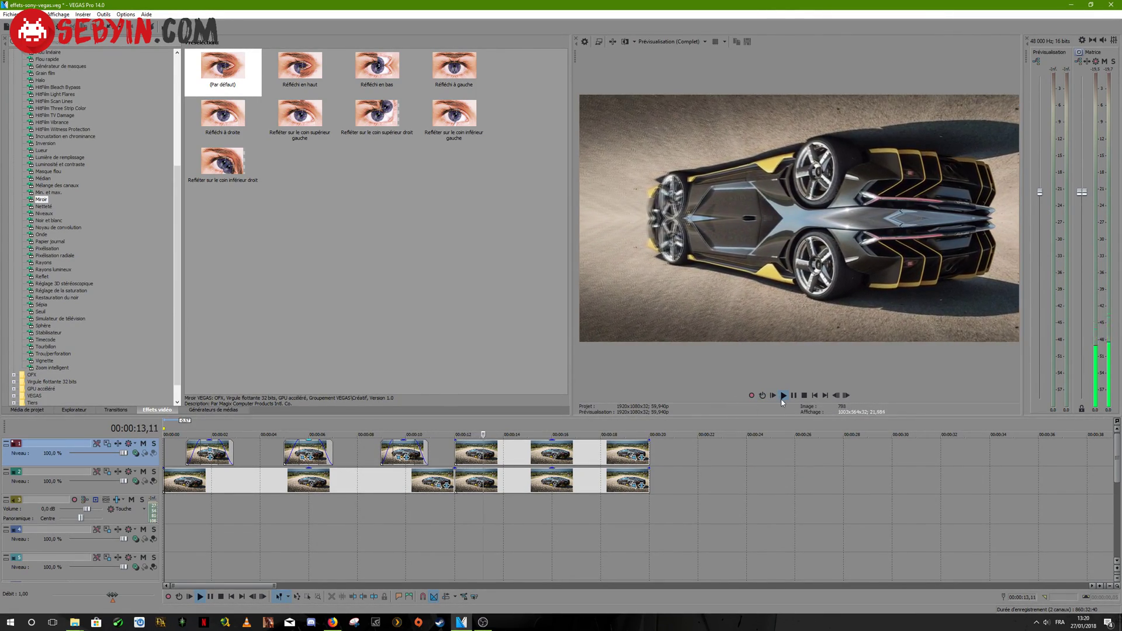
{"action": "left_click", "coordinate": [500, 470]}
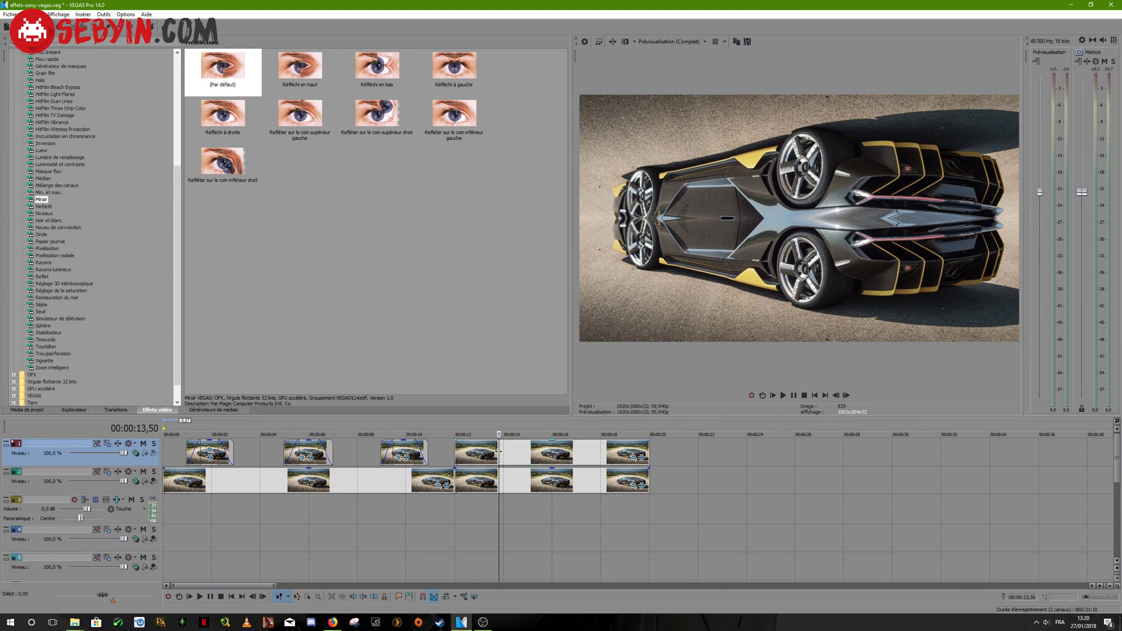
- Apply the glow preset "Lueur verte sur les zones lumineuses" to the upper-track clip that starts at 12 seconds
{"action": "left_click", "coordinate": [494, 454]}
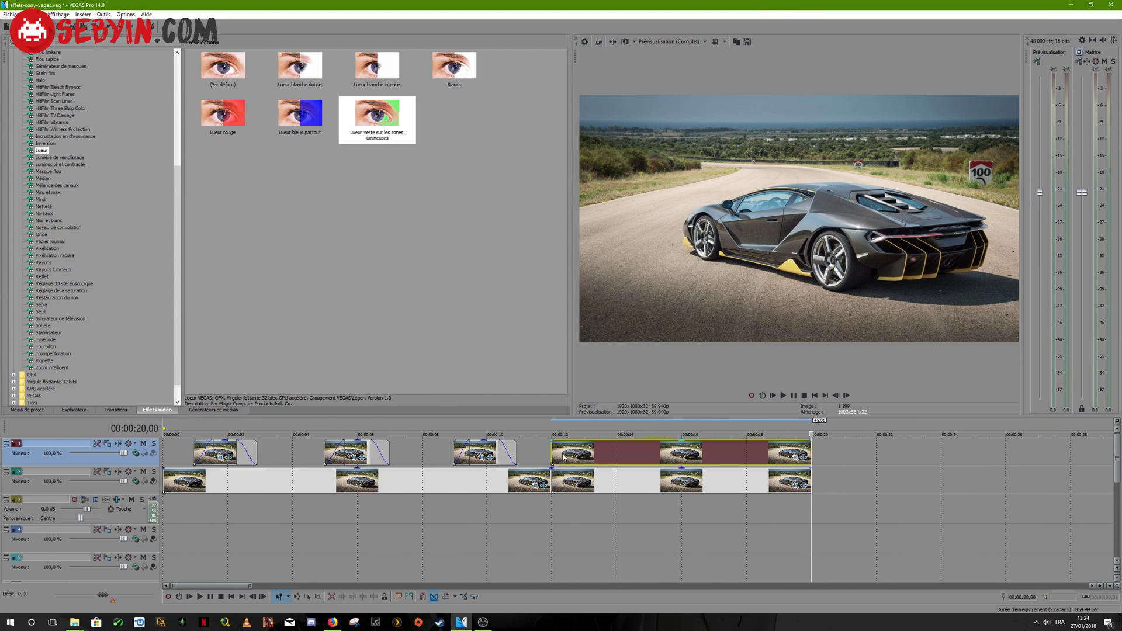
{"action": "left_click", "coordinate": [563, 458]}
{"action": "left_click_drag", "start_coordinate": [377, 120], "coordinate": [611, 455]}
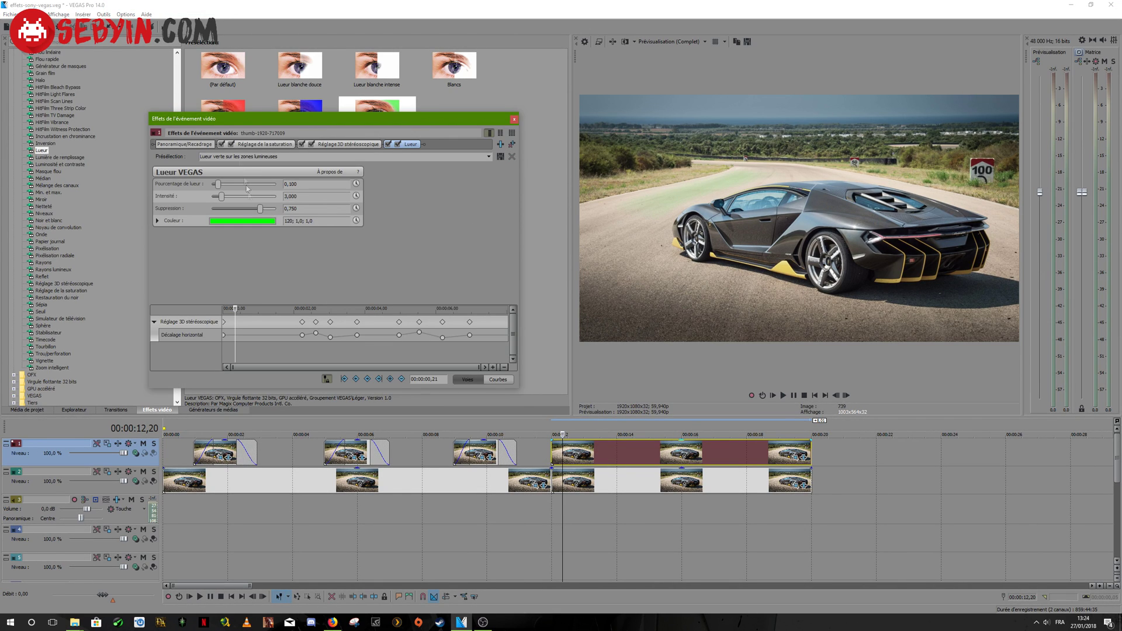
- Set the glow percentage to 0,054, the intensity to 6,122 and the suppression to 0,823
{"action": "left_click_drag", "start_coordinate": [220, 183], "coordinate": [216, 185]}
{"action": "left_click_drag", "start_coordinate": [222, 197], "coordinate": [254, 208]}
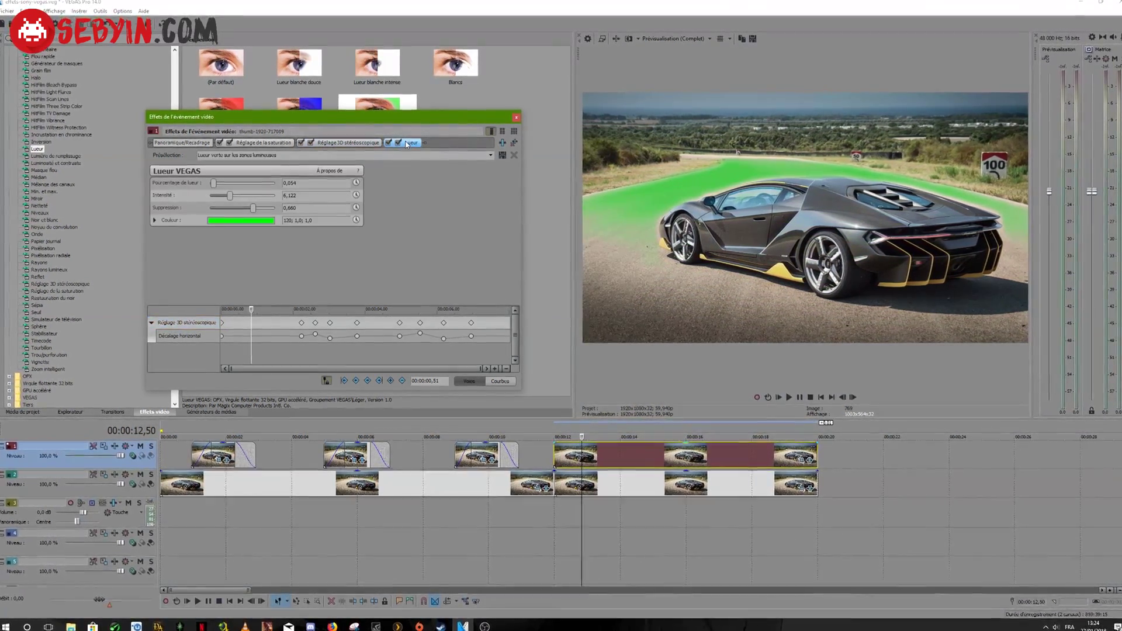
{"action": "left_click_drag", "start_coordinate": [253, 208], "coordinate": [238, 188]}
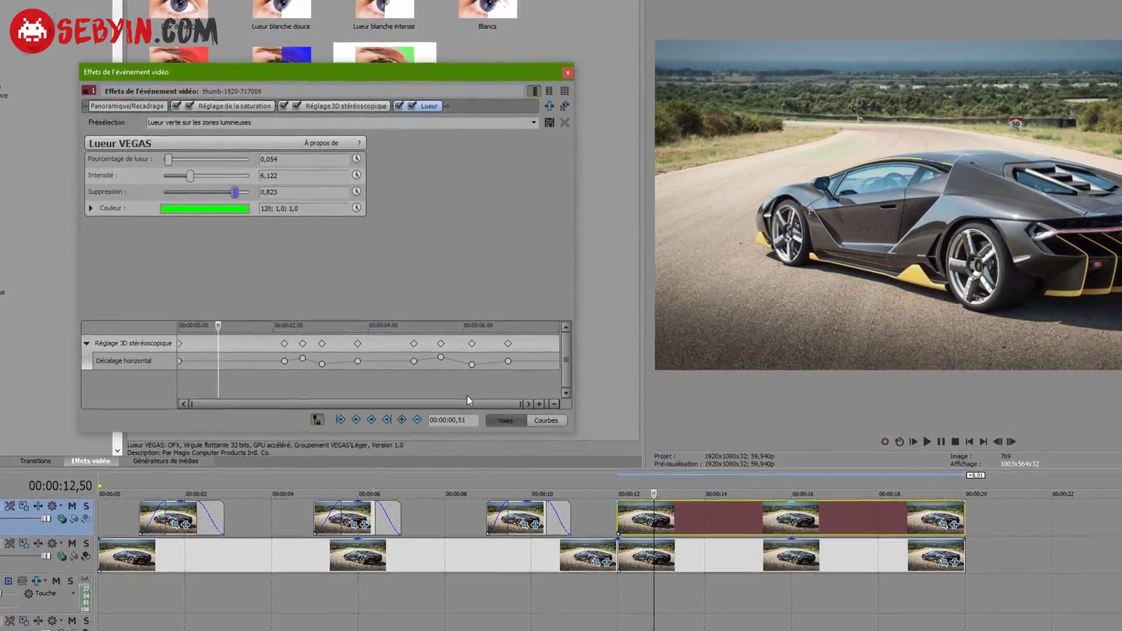
- Split the glowing upper-track clip at 12,15 seconds and at four further points up to 16,49 seconds
{"action": "left_click", "coordinate": [643, 517]}
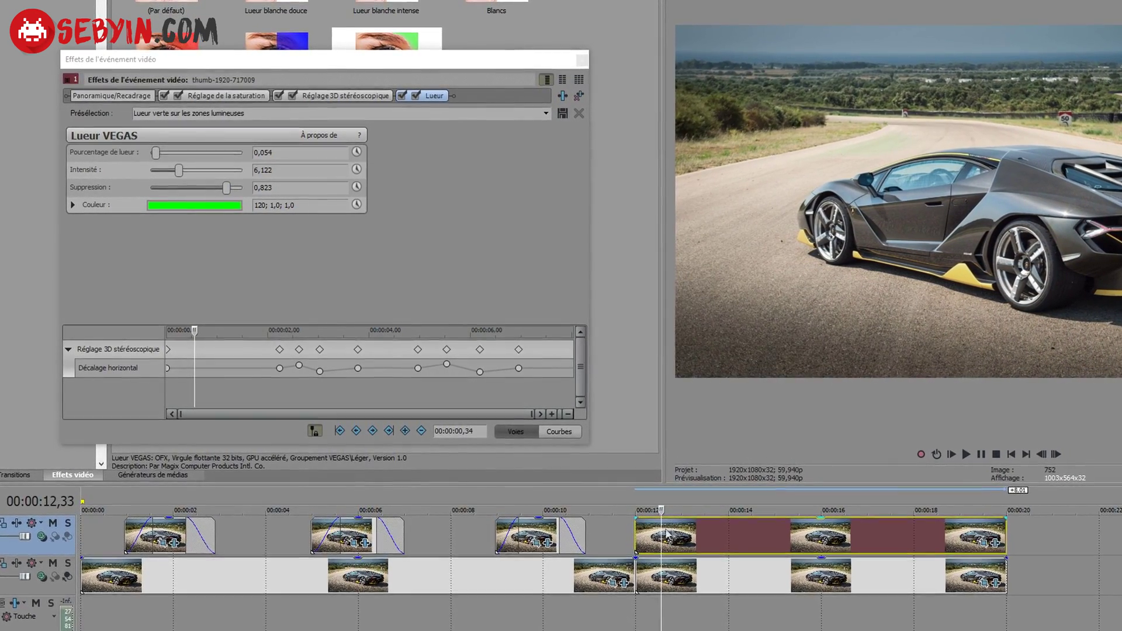
{"action": "left_click", "coordinate": [648, 534]}
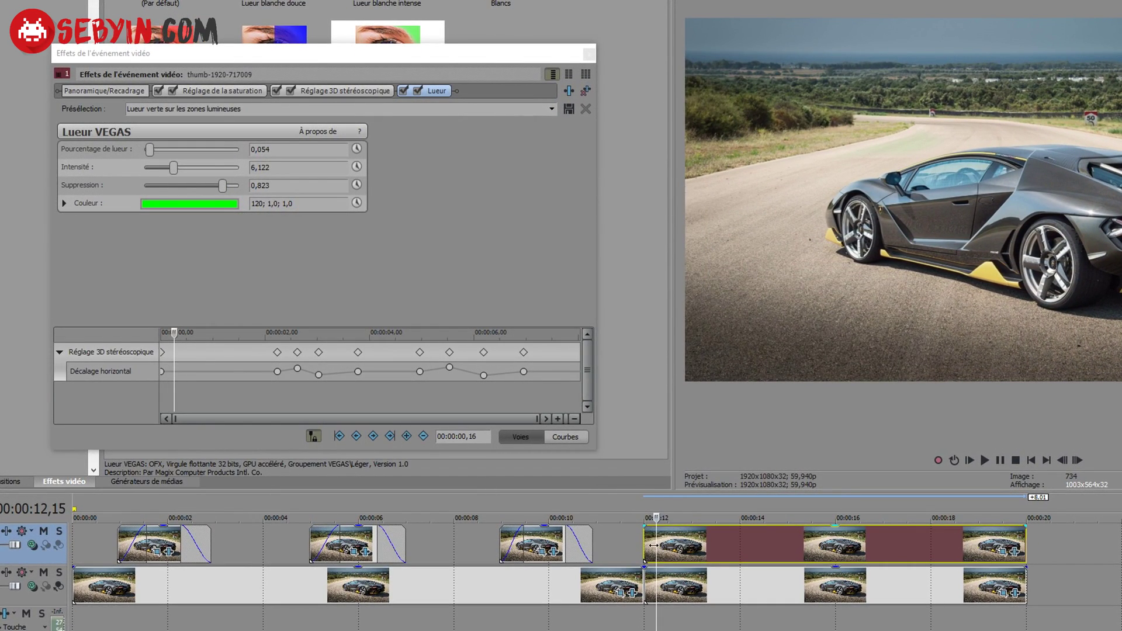
{"action": "key", "text": "s"}
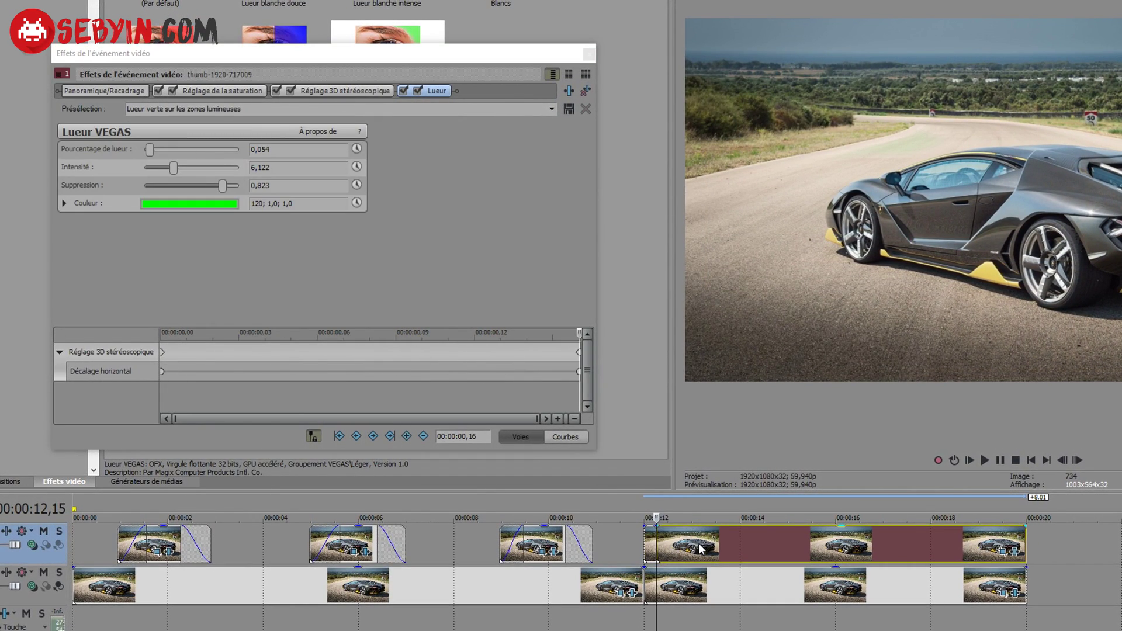
{"action": "left_click", "coordinate": [689, 546]}
{"action": "key", "text": "s"}
{"action": "left_click", "coordinate": [745, 543]}
{"action": "key", "text": "s"}
{"action": "left_click", "coordinate": [815, 540]}
{"action": "key", "text": "s"}
{"action": "left_click", "coordinate": [874, 543]}
{"action": "key", "text": "s"}
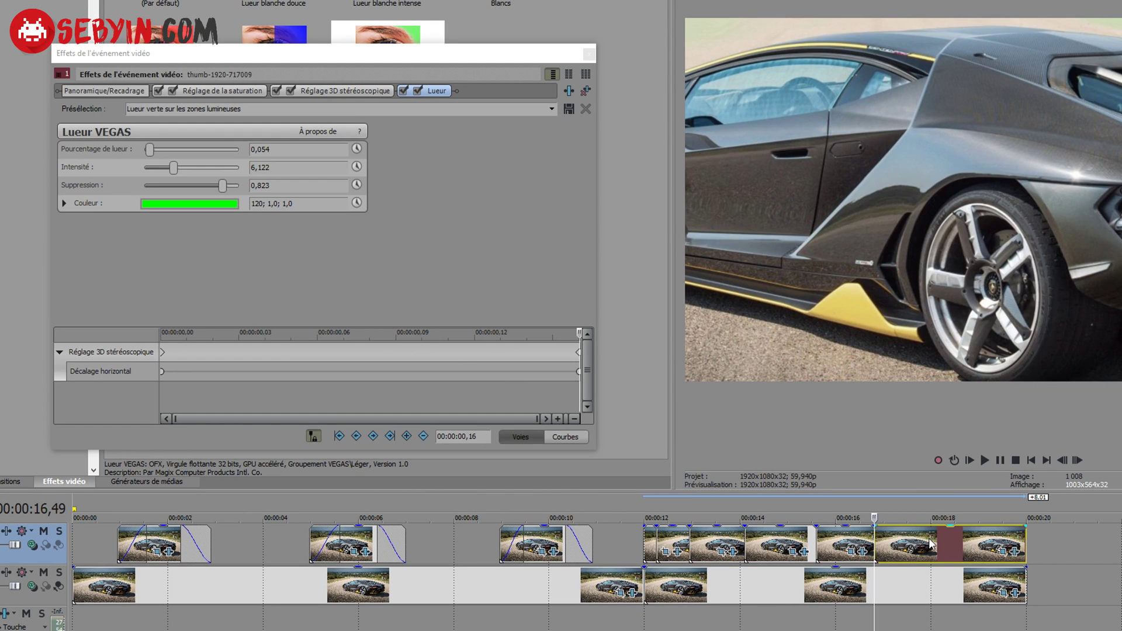
- Split the rest of the glowing upper-track clip at about 18 seconds and at 19,03 seconds
{"action": "left_click", "coordinate": [929, 544]}
{"action": "key", "text": "s"}
{"action": "left_click", "coordinate": [982, 543]}
{"action": "key", "text": "s"}
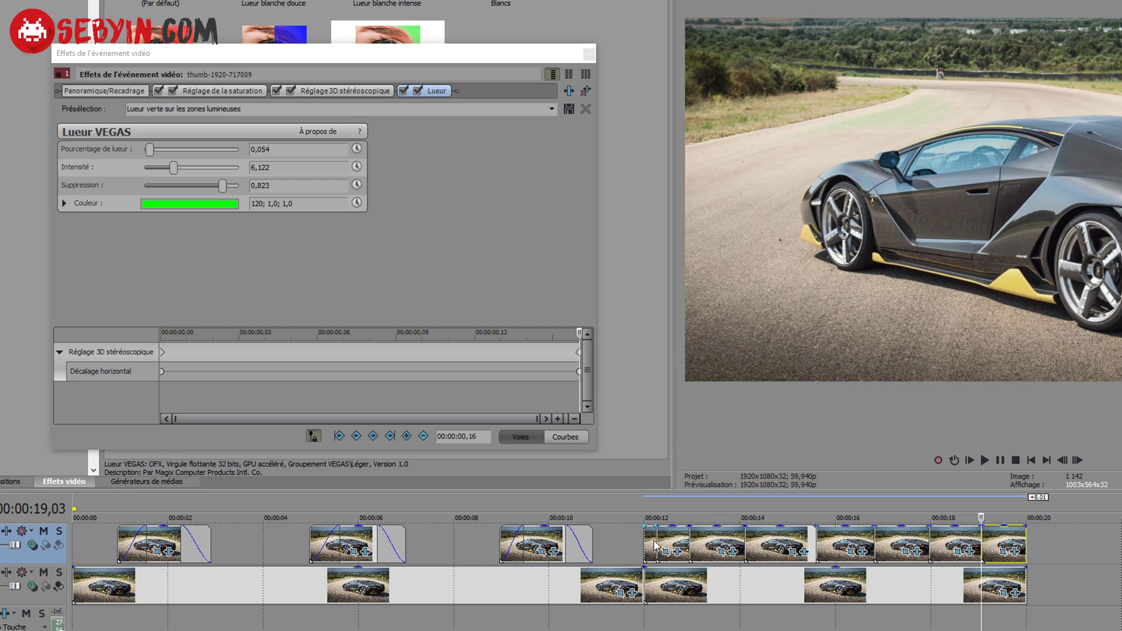
- Give the last upper-track segment a near-white glow colour of 164; 0,02; 0,97 and try suppression values such as 0,626 and 0,483
{"action": "left_click", "coordinate": [652, 542]}
{"action": "scroll", "coordinate": [651, 547], "scroll_direction": "up", "scroll_amount": 2}
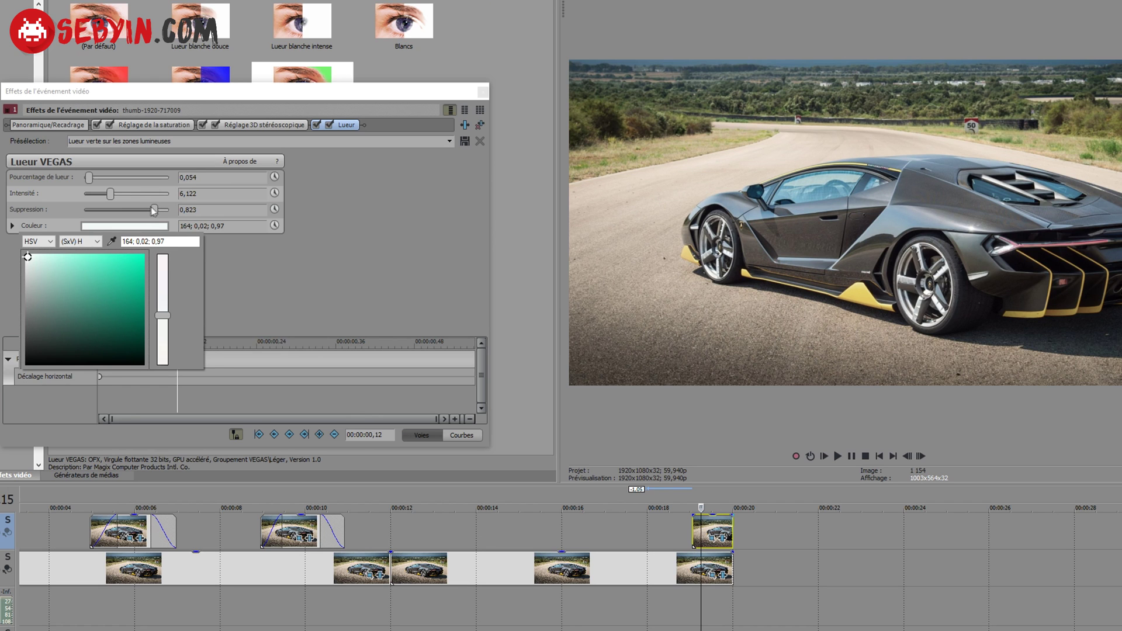
{"action": "left_click", "coordinate": [152, 208]}
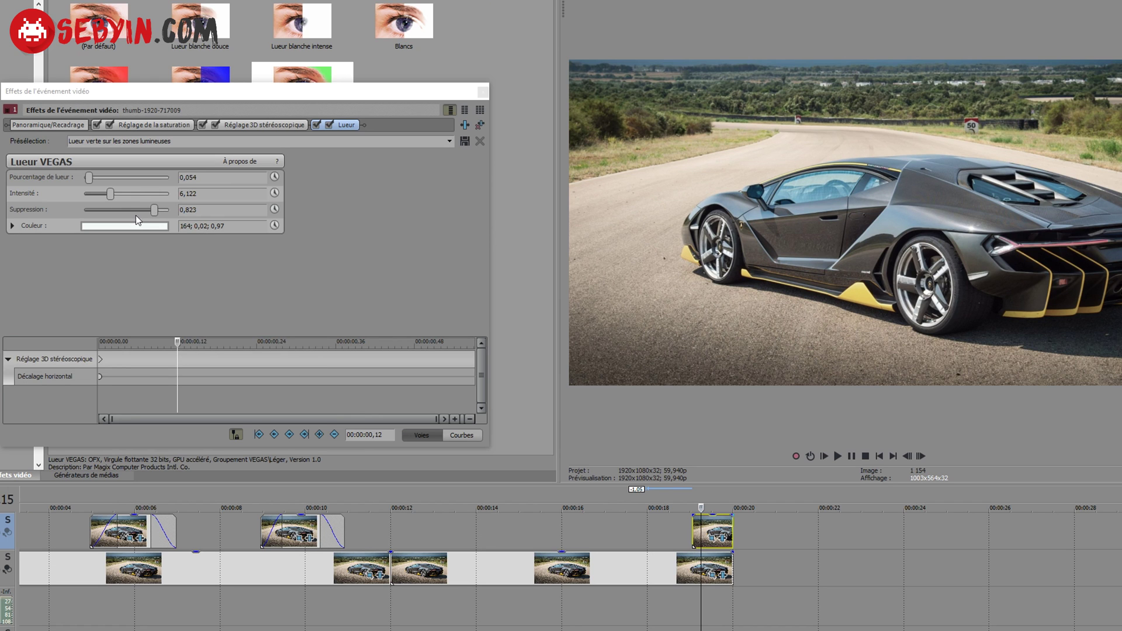
{"action": "left_click", "coordinate": [131, 210]}
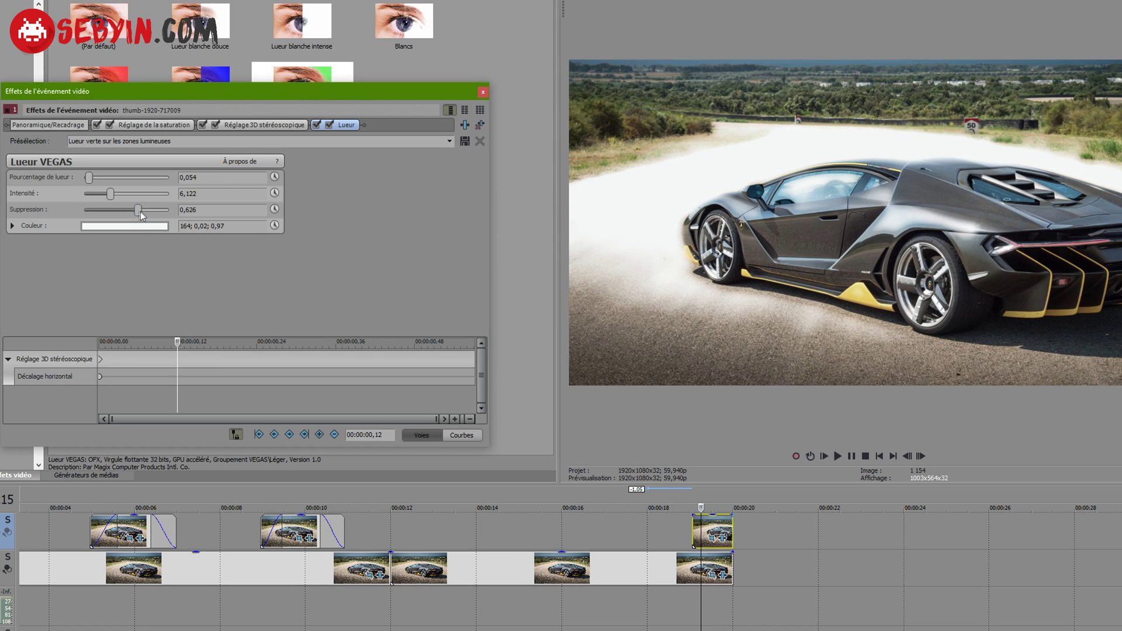
{"action": "left_click_drag", "start_coordinate": [141, 212], "coordinate": [125, 208]}
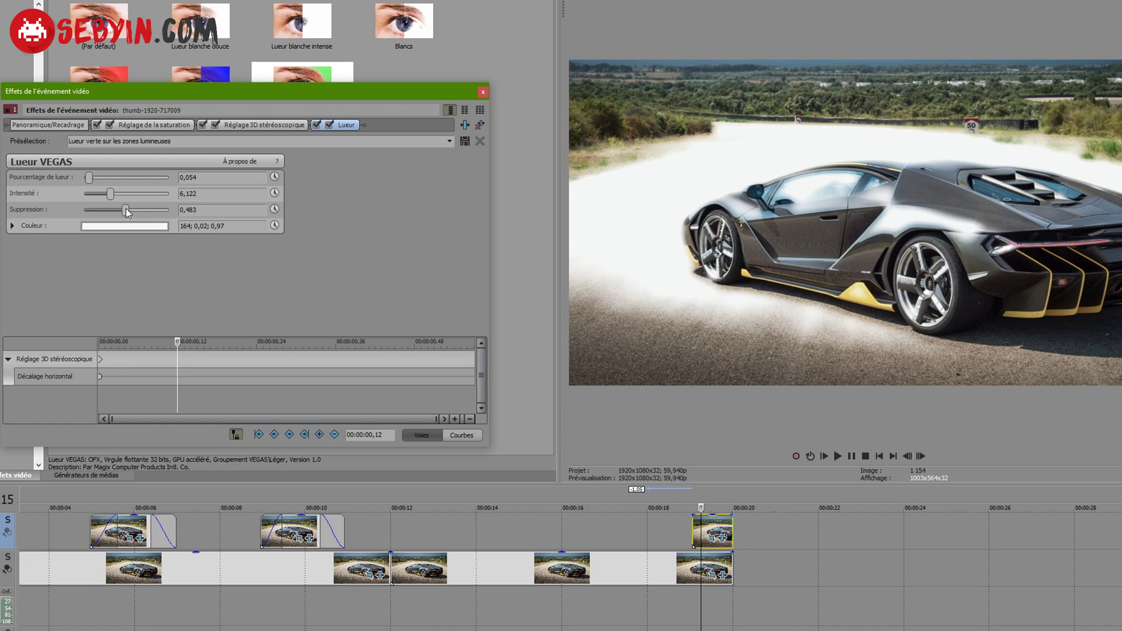
{"action": "left_click_drag", "start_coordinate": [135, 209], "coordinate": [89, 203]}
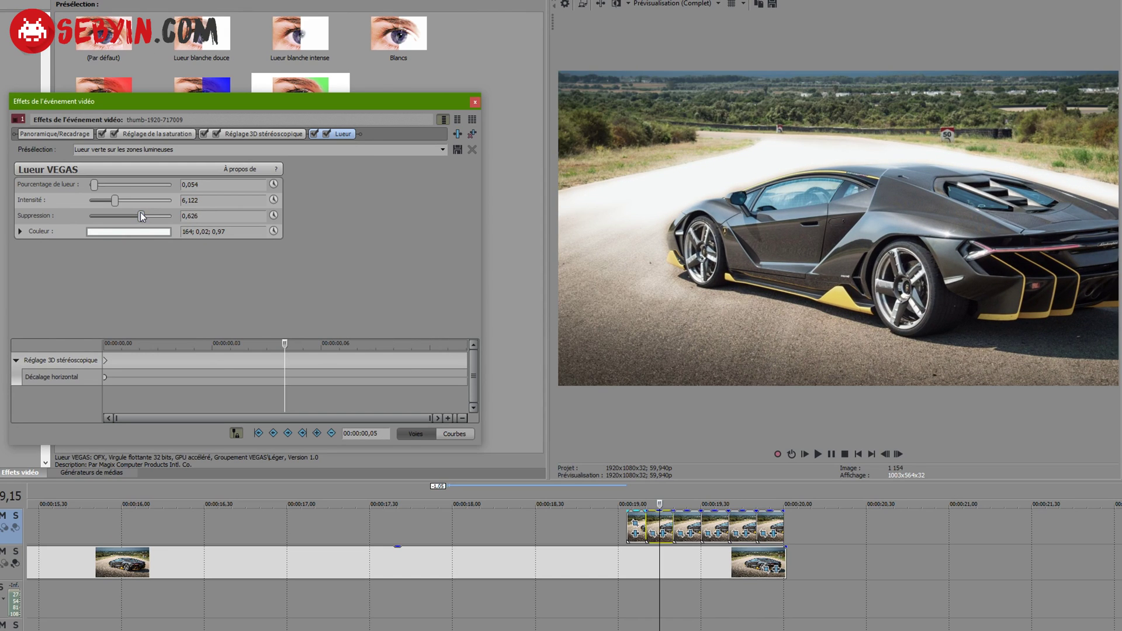
- Lower the glow suppression by differing amounts on the remaining short upper-track segments after 19 seconds, and close the effects window
{"action": "left_click", "coordinate": [692, 538]}
{"action": "left_click_drag", "start_coordinate": [150, 217], "coordinate": [136, 217]}
{"action": "left_click", "coordinate": [721, 535]}
{"action": "left_click", "coordinate": [738, 535]}
{"action": "left_click_drag", "start_coordinate": [149, 217], "coordinate": [113, 220]}
{"action": "left_click", "coordinate": [777, 535]}
{"action": "left_click_drag", "start_coordinate": [150, 219], "coordinate": [103, 218]}
{"action": "left_click", "coordinate": [474, 104]}
- Play the timeline from just before 19 seconds to preview the flickering glow segments
{"action": "left_click", "coordinate": [607, 561]}
{"action": "left_click", "coordinate": [818, 454]}
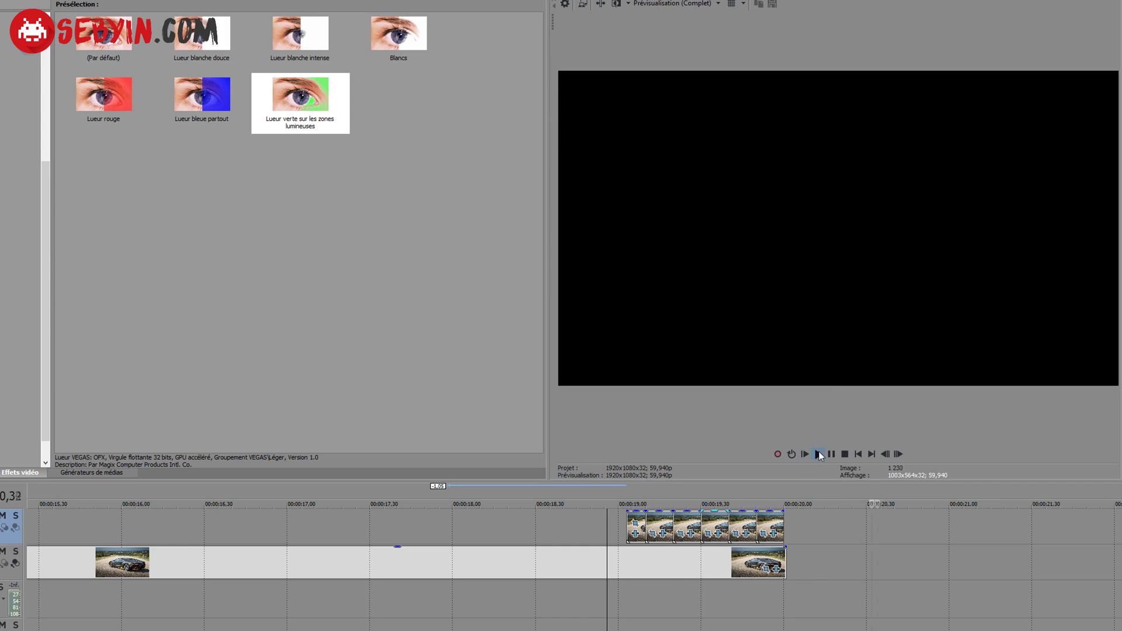
{"action": "left_click", "coordinate": [830, 454]}
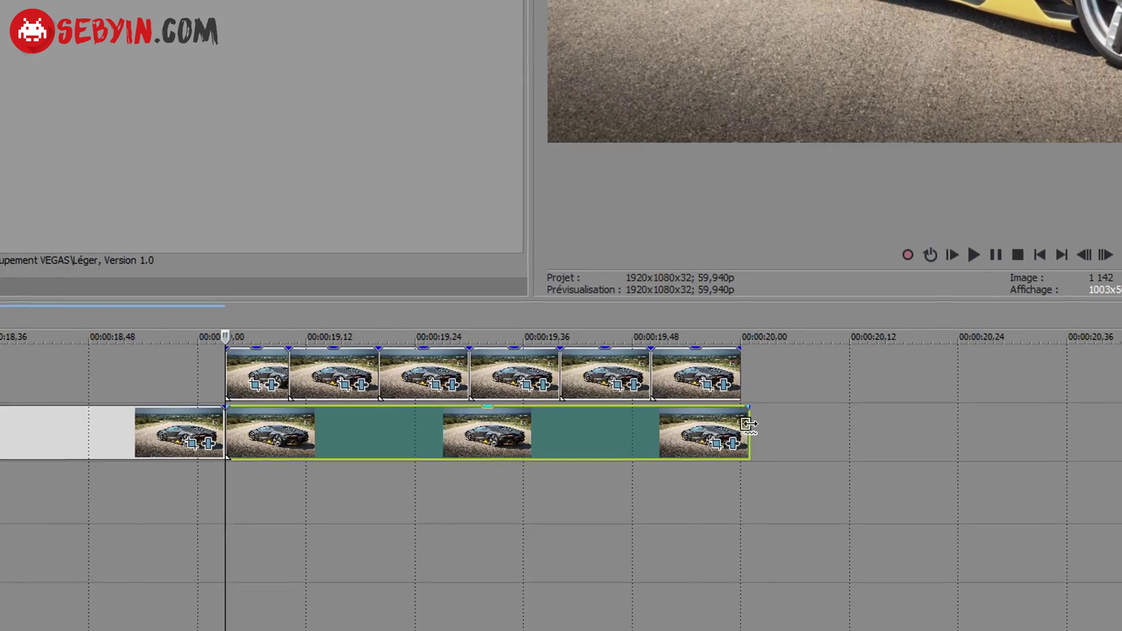
- Time-stretch the lower-track segment starting at 19,03 seconds to end at 21,00 seconds, and spread the short upper-track glow segments over its length
{"action": "left_click_drag", "start_coordinate": [748, 428], "coordinate": [1055, 434]}
{"action": "scroll", "coordinate": [1043, 487], "scroll_direction": "down", "scroll_amount": 3}
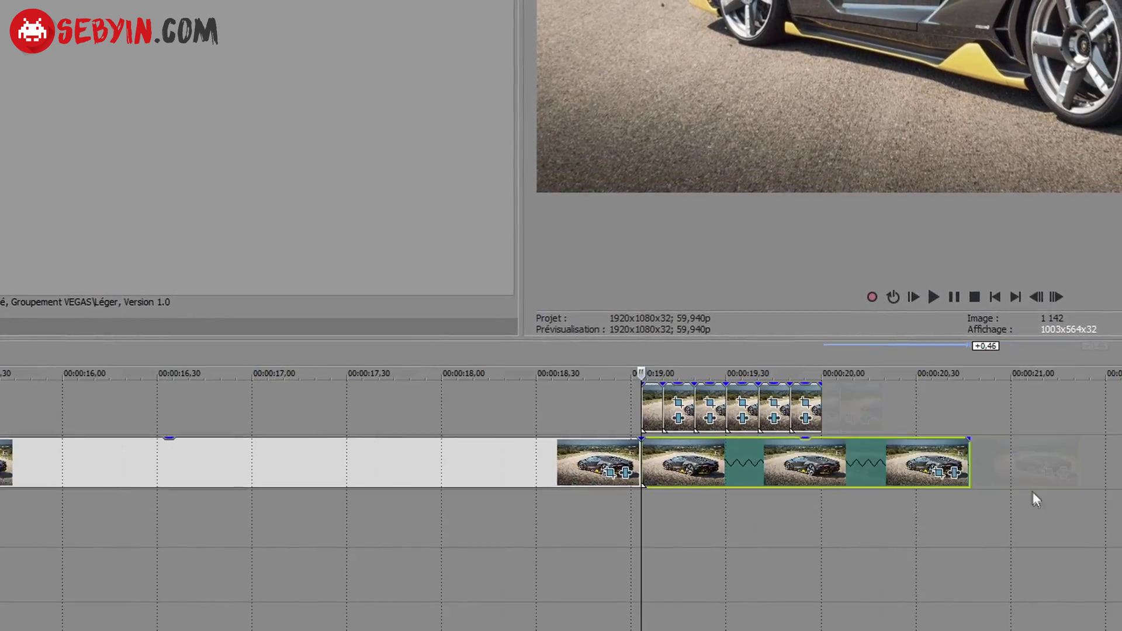
{"action": "left_click_drag", "start_coordinate": [942, 488], "coordinate": [981, 488]}
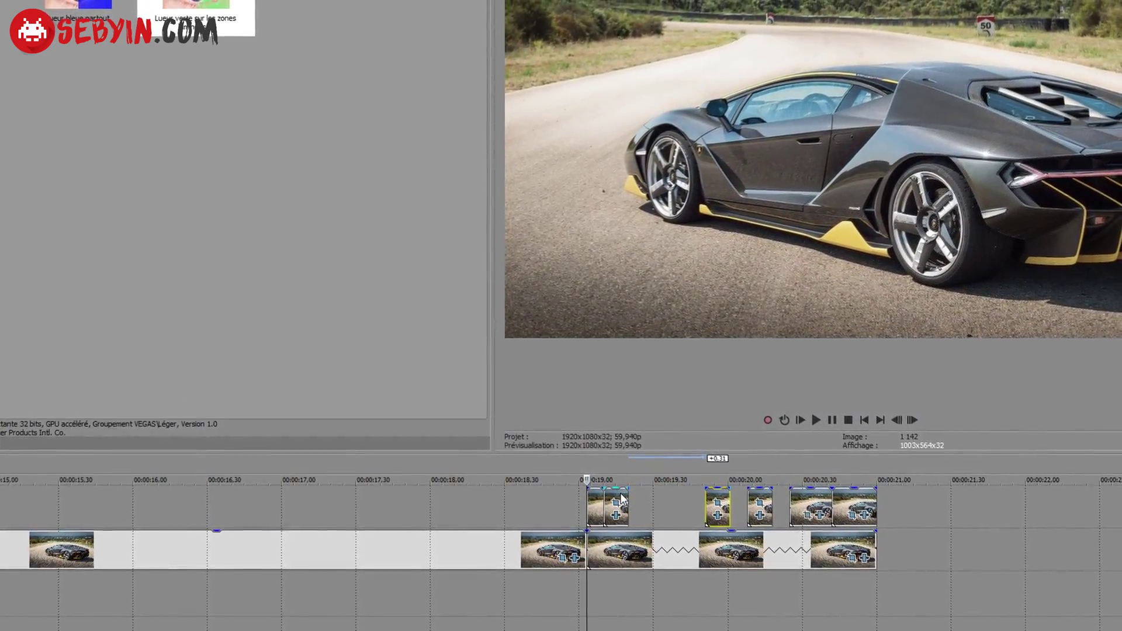
{"action": "left_click_drag", "start_coordinate": [679, 507], "coordinate": [659, 508]}
{"action": "left_click_drag", "start_coordinate": [674, 507], "coordinate": [739, 508]}
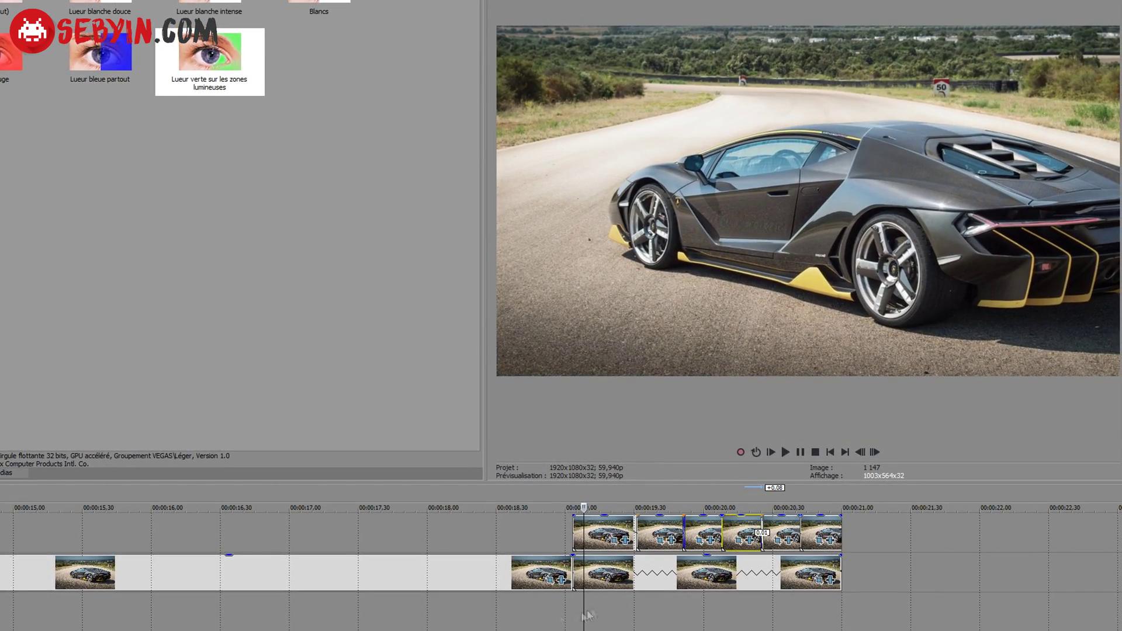